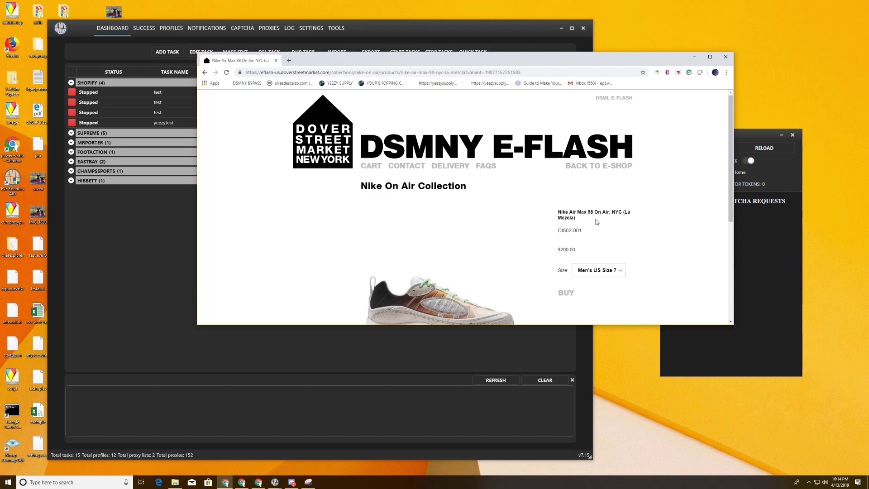
- Rearrange the browser and captcha solver windows so the task list is uncovered
{"action": "left_click_drag", "start_coordinate": [565, 60], "coordinate": [542, 125]}
{"action": "left_click_drag", "start_coordinate": [735, 141], "coordinate": [717, 104]}
{"action": "left_click_drag", "start_coordinate": [506, 128], "coordinate": [505, 162]}
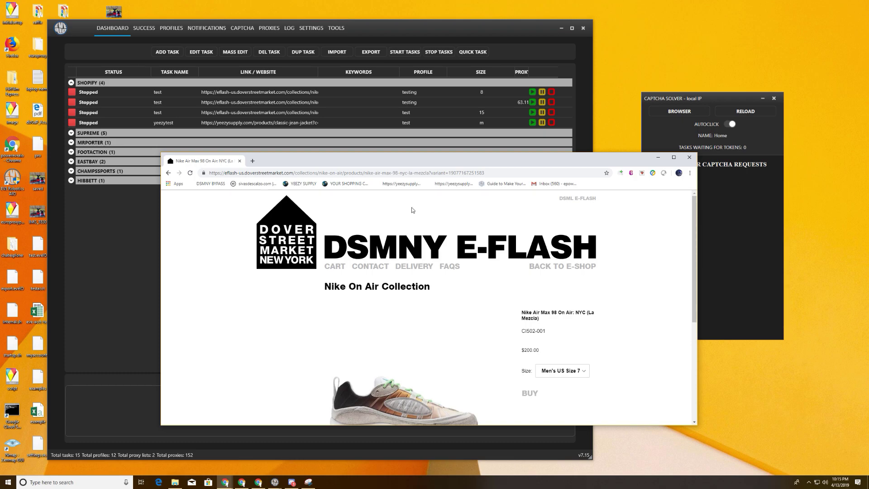
- Copy the Nike Air Max 98 On Air product page URL and move the browser window further away from the task dashboard
{"action": "scroll", "coordinate": [261, 254], "scroll_direction": "down", "scroll_amount": 1}
{"action": "scroll", "coordinate": [261, 254], "scroll_direction": "up", "scroll_amount": 1}
{"action": "left_click", "coordinate": [496, 171]}
{"action": "key", "text": "ctrl+c"}
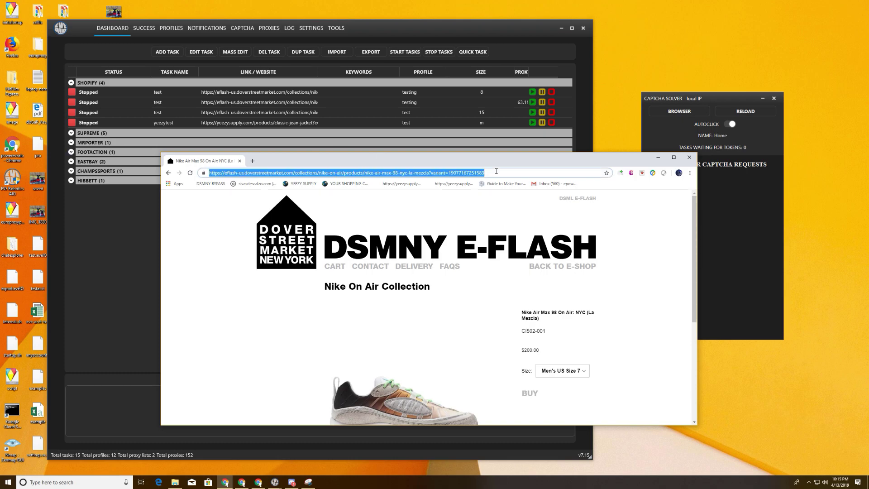
{"action": "left_click_drag", "start_coordinate": [473, 160], "coordinate": [583, 150]}
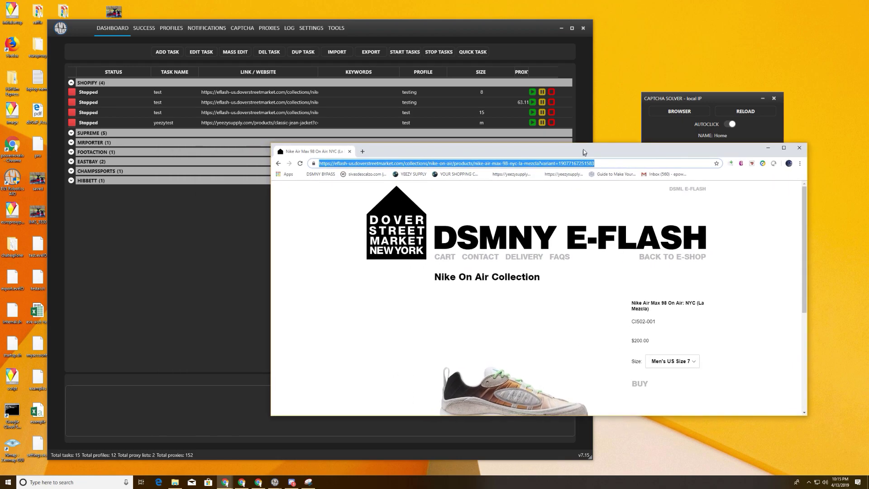
{"action": "scroll", "coordinate": [509, 348], "scroll_direction": "down", "scroll_amount": 3}
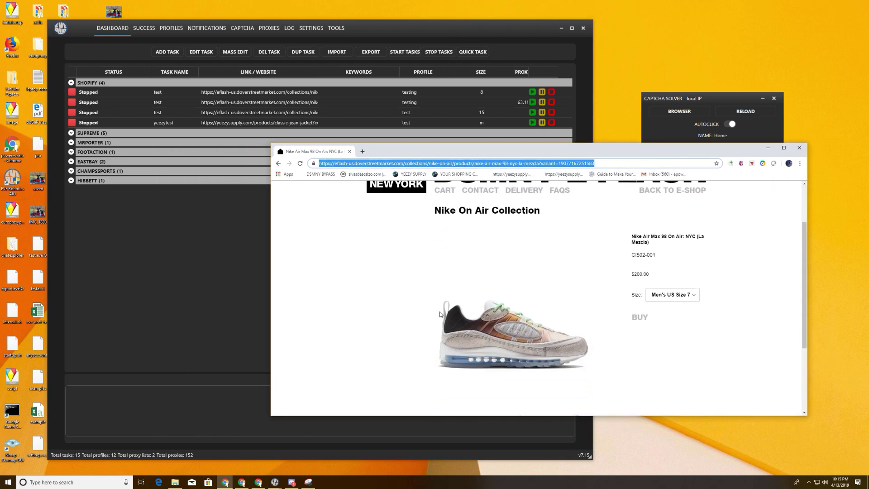
{"action": "scroll", "coordinate": [524, 359], "scroll_direction": "up", "scroll_amount": 3}
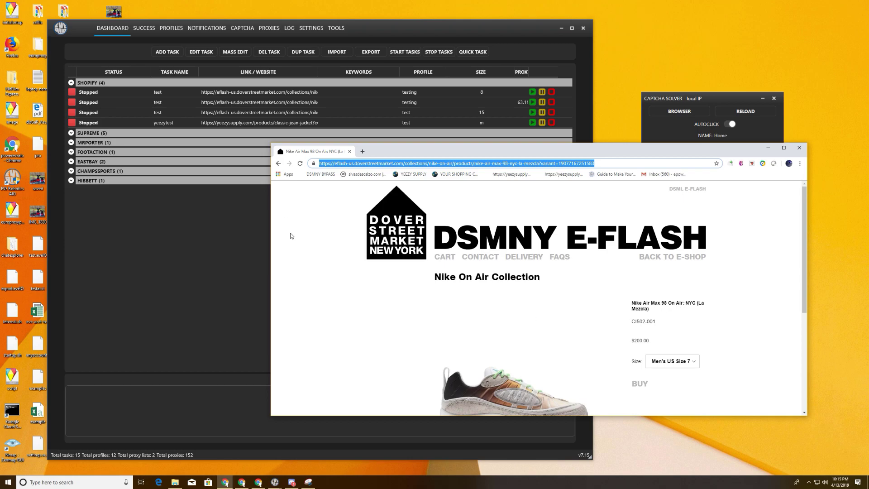
- Begin a new Shopify task named "test 1" and assign it the "test" profile
{"action": "left_click", "coordinate": [221, 248]}
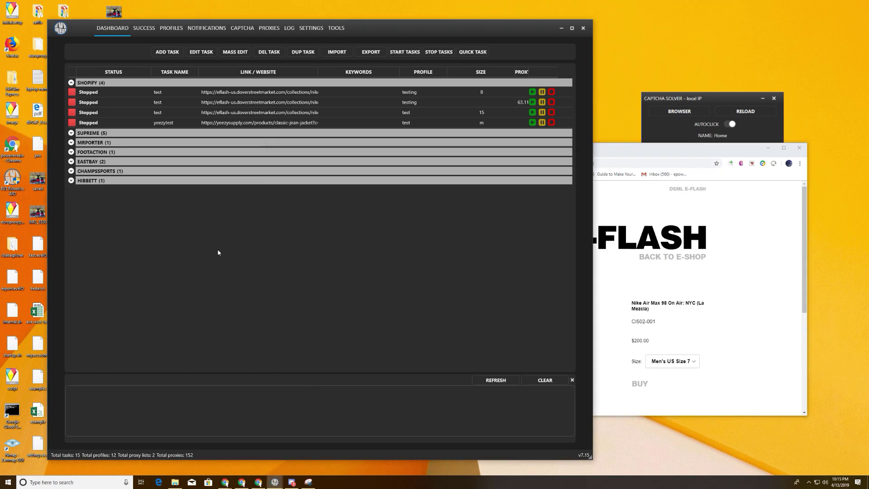
{"action": "left_click", "coordinate": [166, 52]}
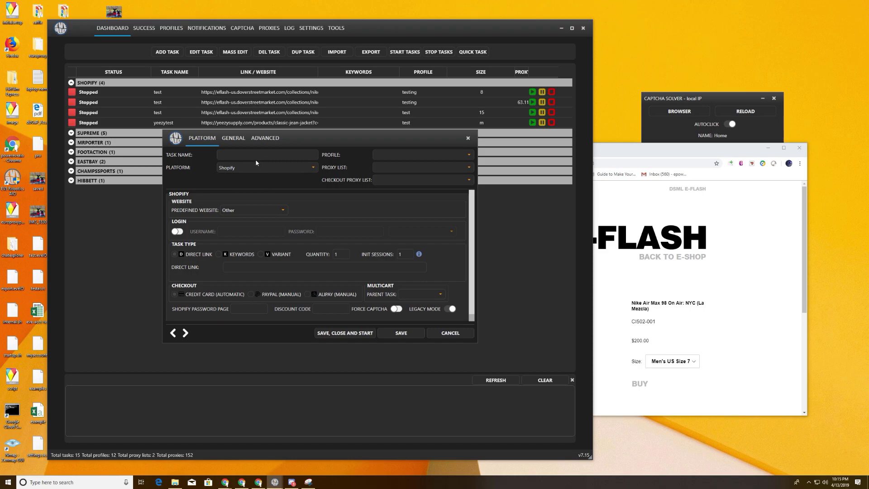
{"action": "type", "text": "test 1"}
{"action": "left_click", "coordinate": [463, 154]}
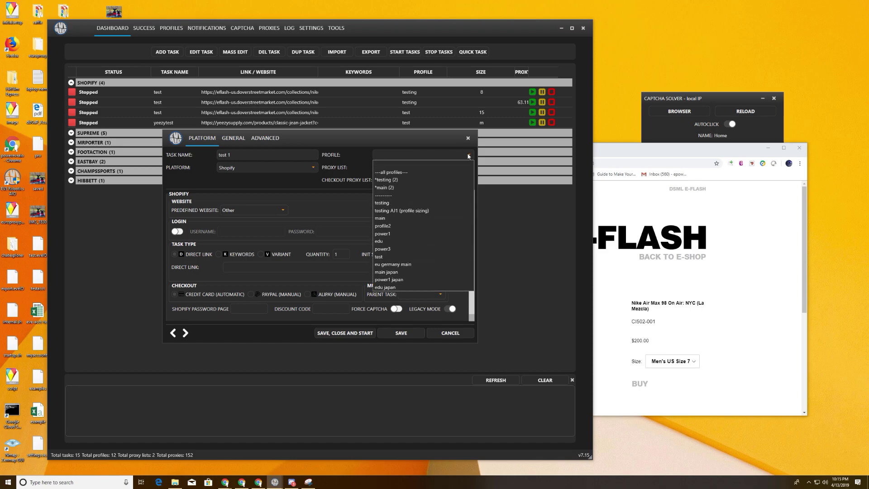
{"action": "left_click", "coordinate": [398, 261]}
- Set the proxy list to cookie (30), the checkout proxy list to *local IP and the direct link to the copied product URL, and save and start the task
{"action": "left_click", "coordinate": [418, 166]}
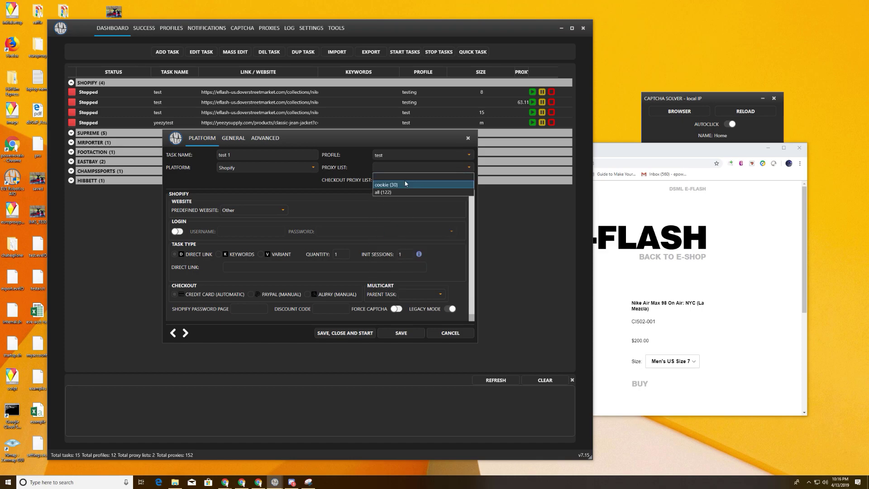
{"action": "left_click", "coordinate": [404, 185]}
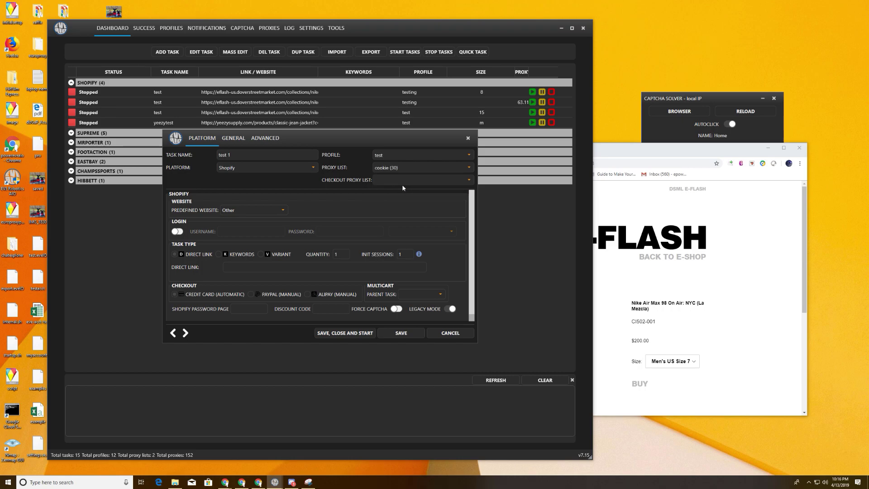
{"action": "left_click", "coordinate": [375, 181]}
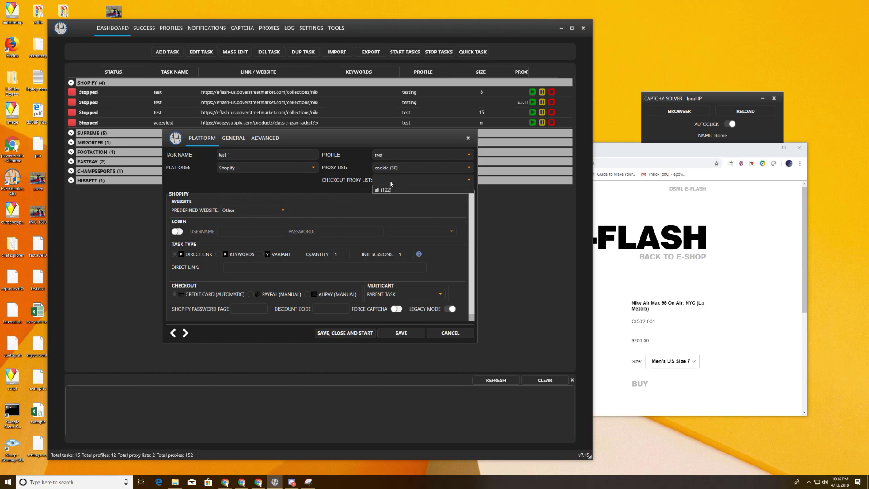
{"action": "left_click", "coordinate": [384, 198]}
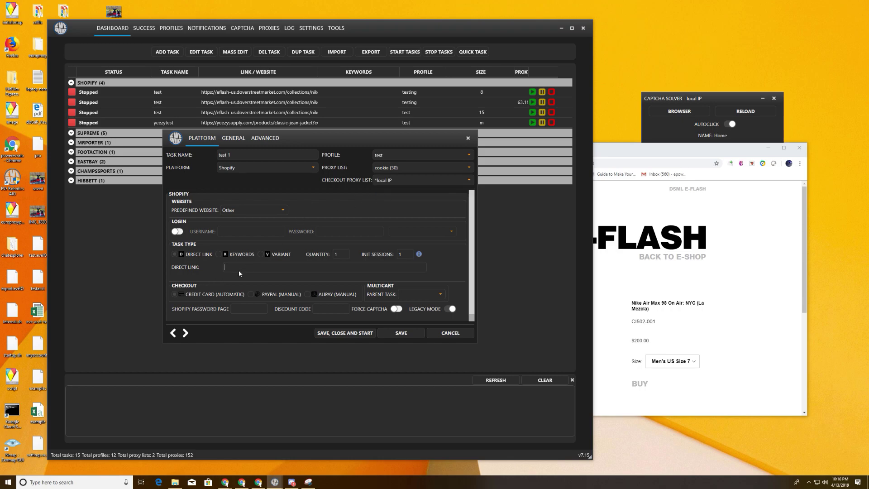
{"action": "key", "text": "ctrl+v"}
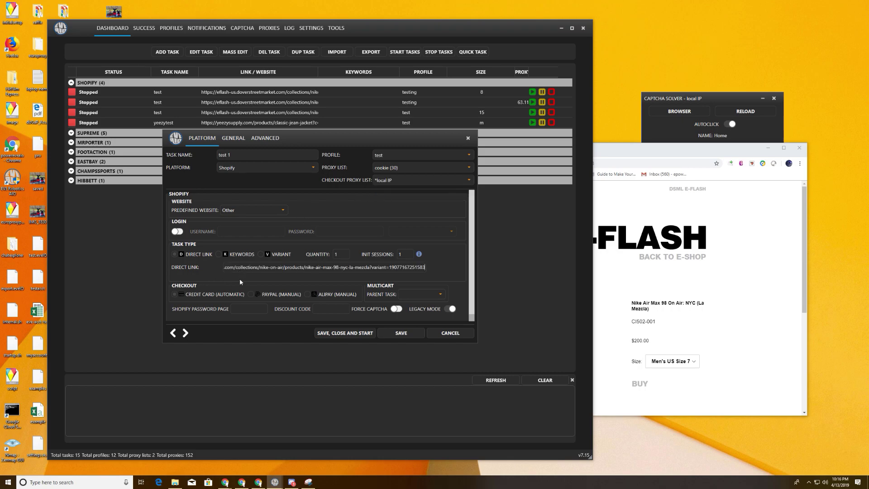
{"action": "left_click", "coordinate": [337, 333]}
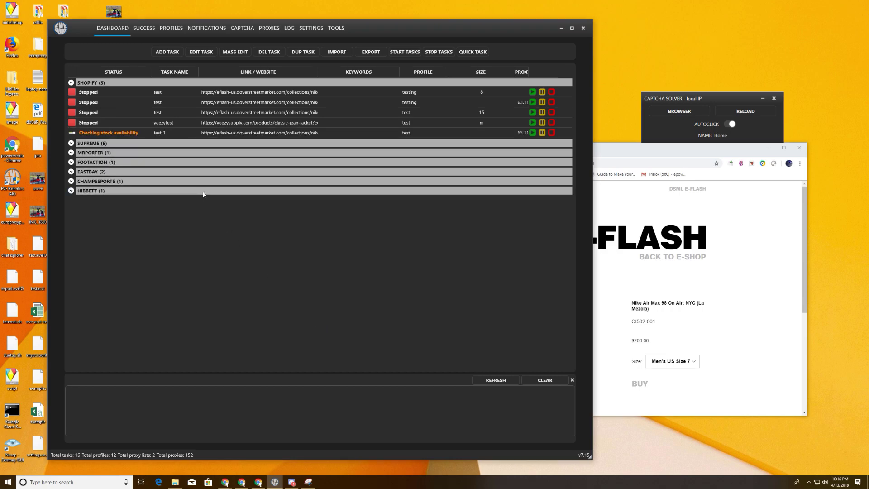
- Show and refresh the log of the running "test 1" task
{"action": "left_click", "coordinate": [244, 137]}
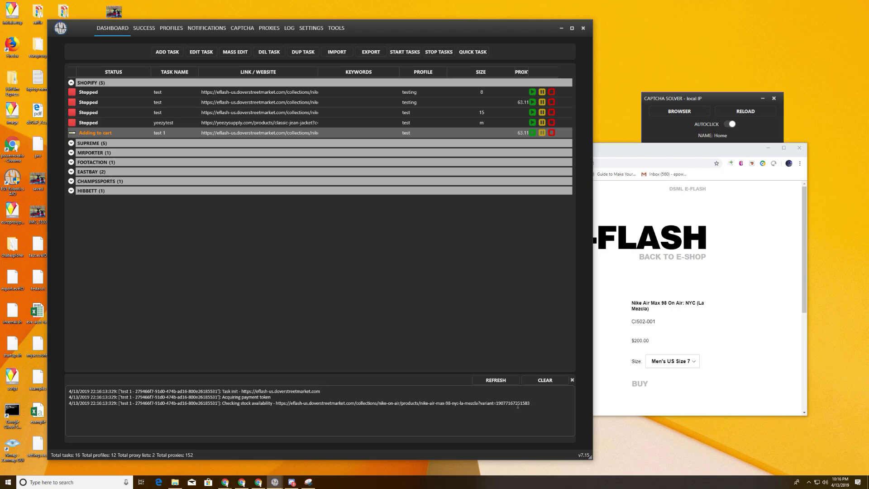
{"action": "left_click", "coordinate": [505, 383]}
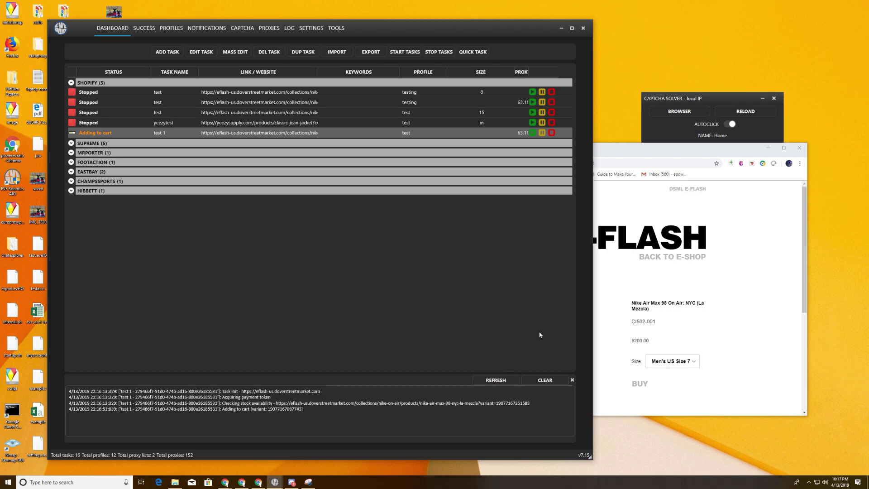
- On the shoe's product page in the browser, choose Men's US Size 9 and buy it manually
{"action": "left_click", "coordinate": [662, 155]}
{"action": "left_click", "coordinate": [674, 365]}
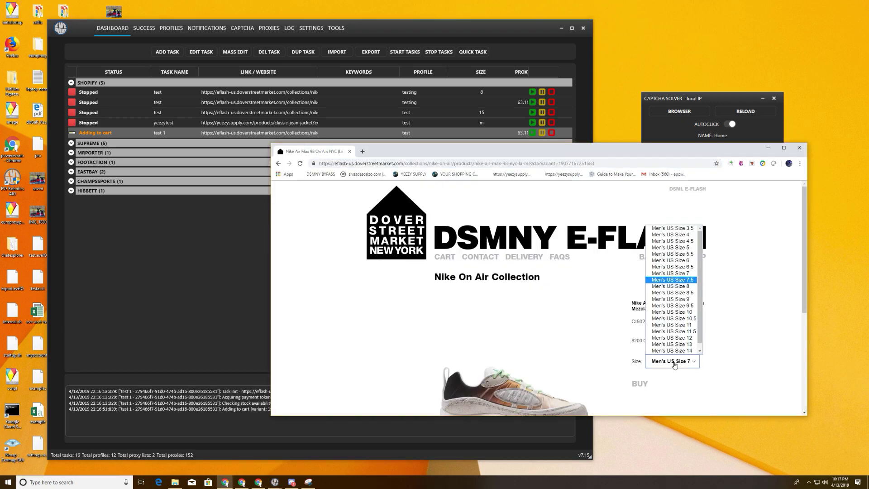
{"action": "left_click", "coordinate": [671, 299]}
{"action": "left_click", "coordinate": [638, 383]}
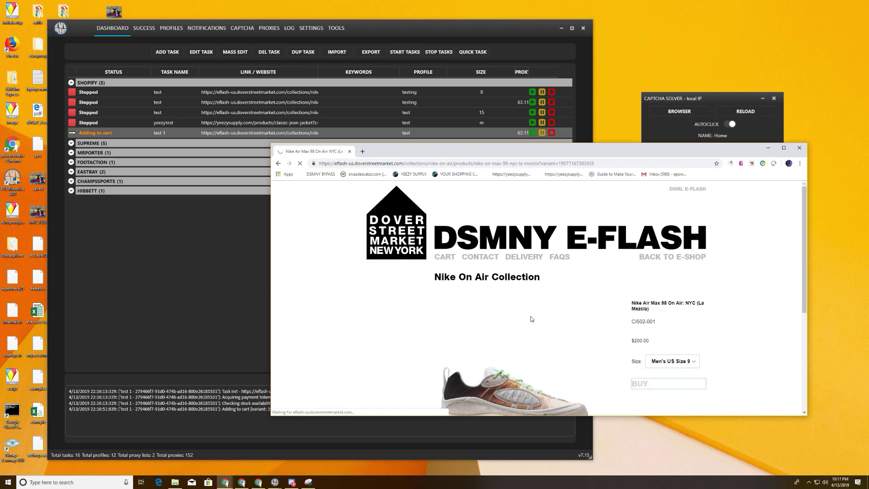
{"action": "scroll", "coordinate": [531, 315], "scroll_direction": "down", "scroll_amount": 1}
{"action": "scroll", "coordinate": [531, 319], "scroll_direction": "down", "scroll_amount": 3}
{"action": "scroll", "coordinate": [605, 285], "scroll_direction": "up", "scroll_amount": 3}
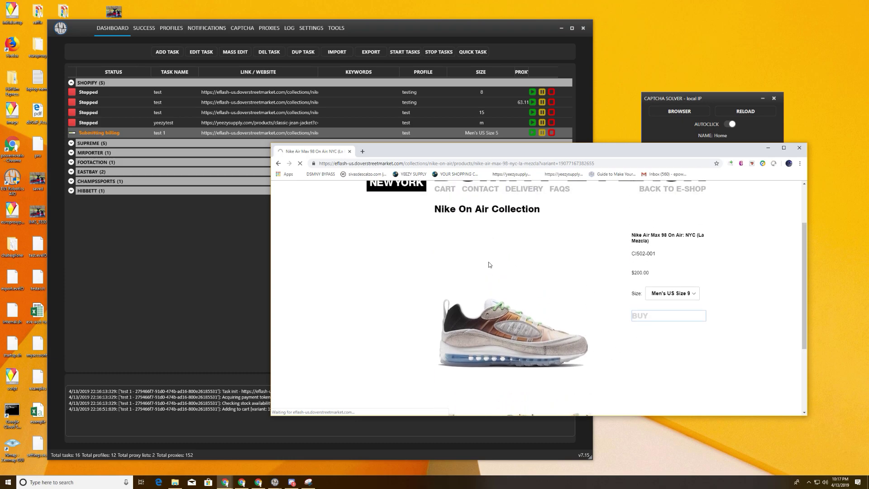
{"action": "scroll", "coordinate": [489, 265], "scroll_direction": "up", "scroll_amount": 2}
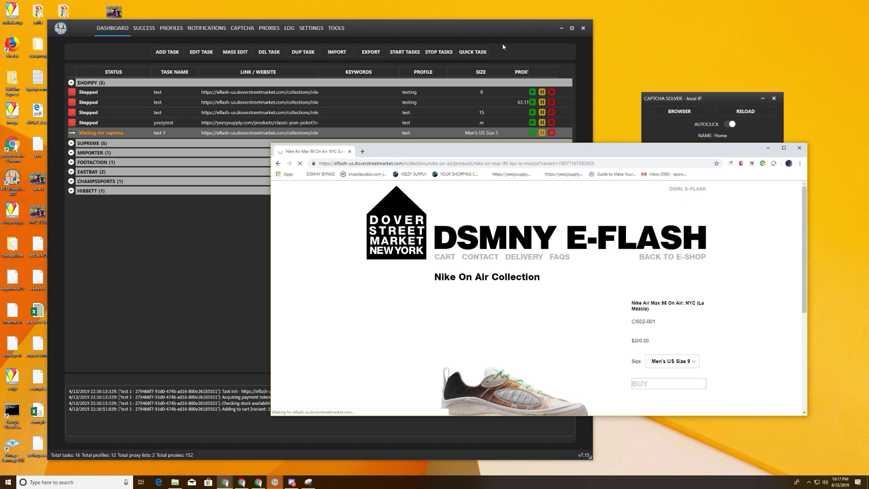
{"action": "scroll", "coordinate": [615, 352], "scroll_direction": "down", "scroll_amount": 4}
{"action": "scroll", "coordinate": [617, 324], "scroll_direction": "up", "scroll_amount": 2}
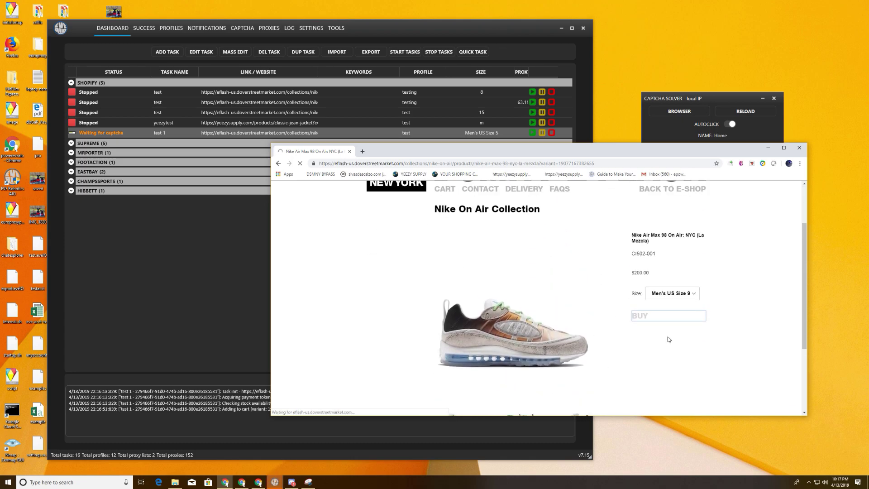
{"action": "scroll", "coordinate": [588, 323], "scroll_direction": "up", "scroll_amount": 1}
{"action": "scroll", "coordinate": [588, 322], "scroll_direction": "up", "scroll_amount": 2}
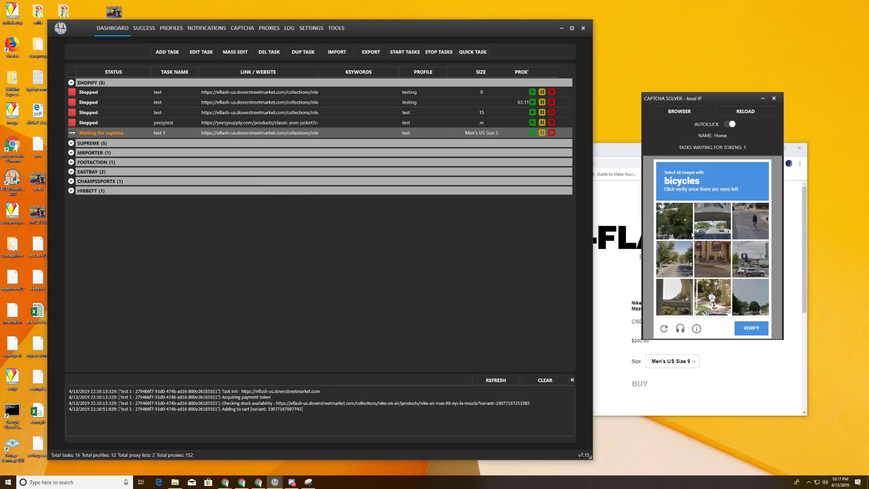
- Solve the captcha request by selecting the images with bicycles and verifying the selection
{"action": "left_click", "coordinate": [700, 264]}
{"action": "left_click", "coordinate": [711, 303]}
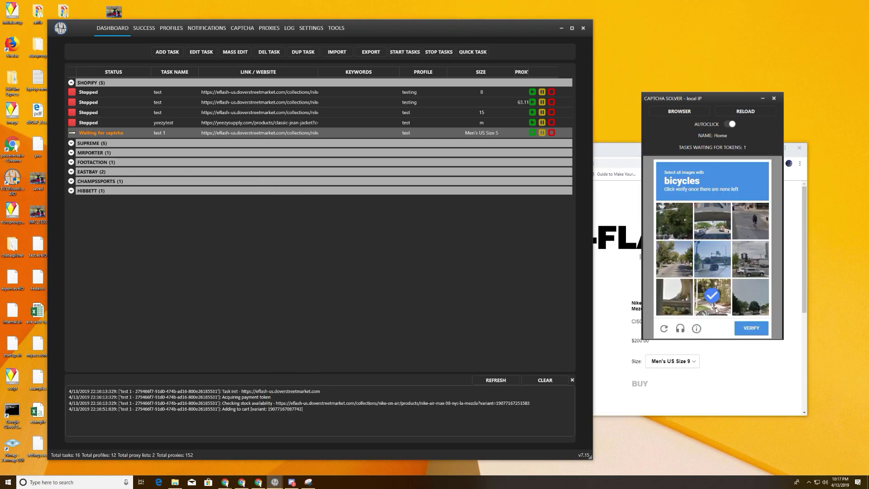
{"action": "left_click", "coordinate": [753, 233]}
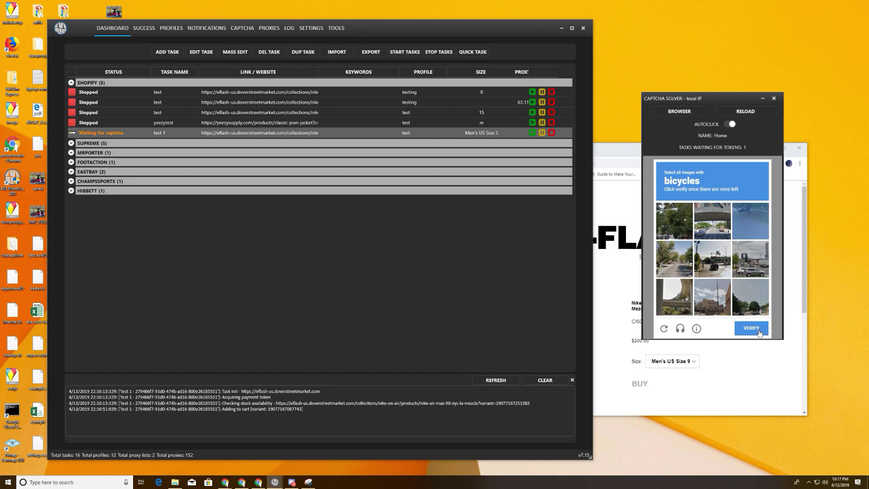
{"action": "left_click", "coordinate": [758, 330]}
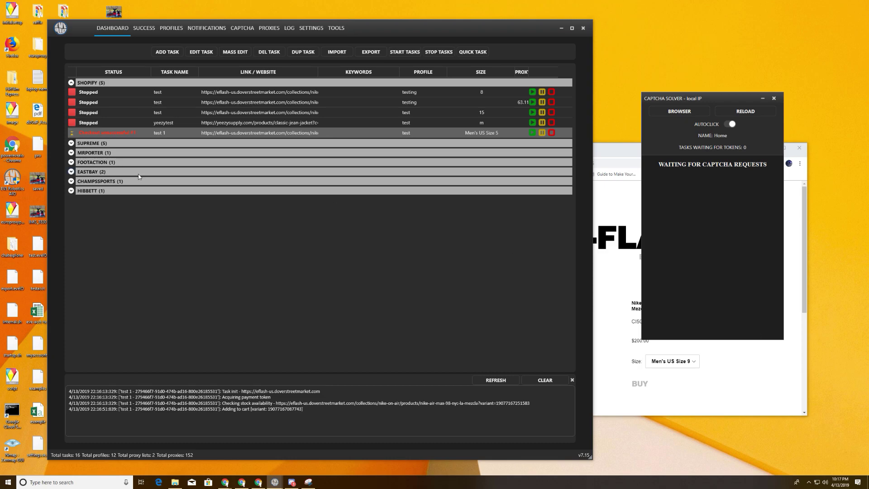
- Review the "test 1" task's platform settings without saving, and stop the task
{"action": "right_click", "coordinate": [136, 134]}
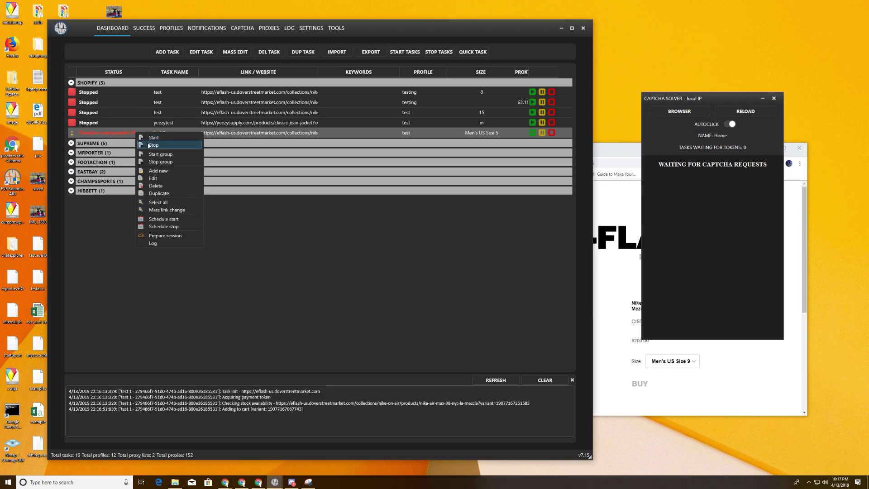
{"action": "left_click", "coordinate": [162, 175]}
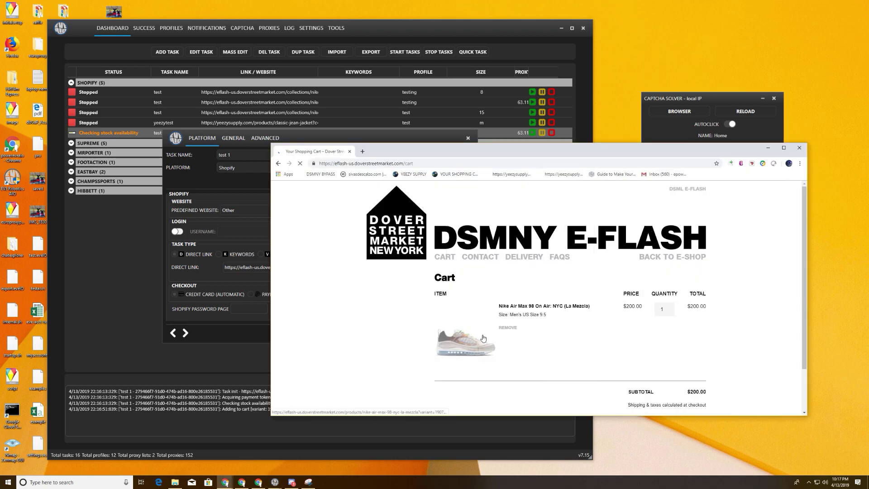
{"action": "left_click", "coordinate": [328, 141]}
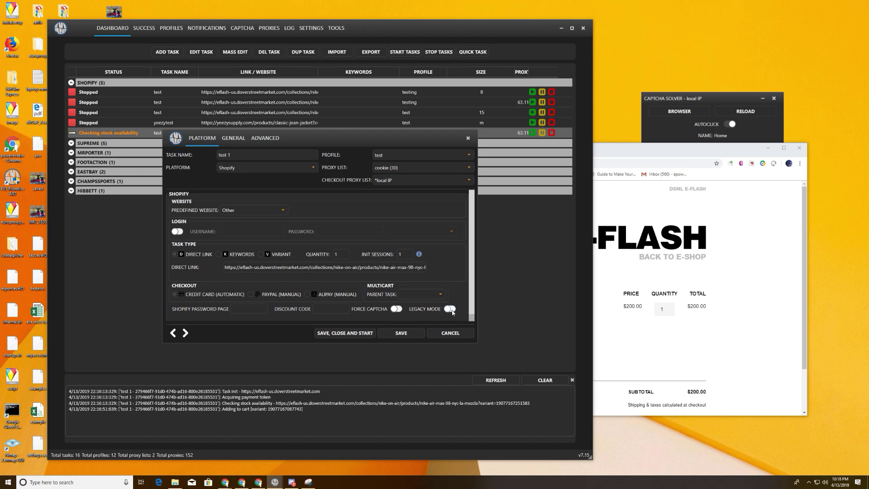
{"action": "left_click", "coordinate": [452, 332]}
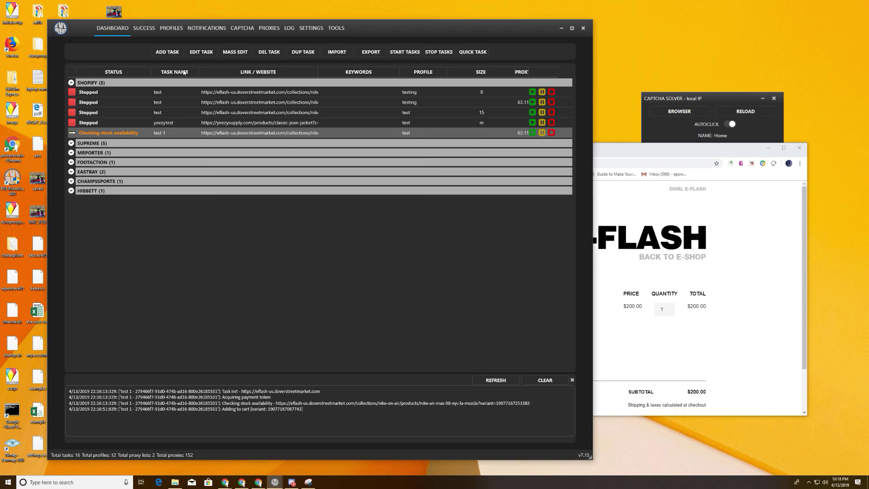
{"action": "right_click", "coordinate": [199, 136]}
{"action": "left_click", "coordinate": [220, 152]}
- Add a Shopify task named "test 2" with profile "test", proxy list cookie (30) and checkout proxy list *local IP
{"action": "left_click", "coordinate": [167, 51]}
{"action": "type", "text": "test 2"}
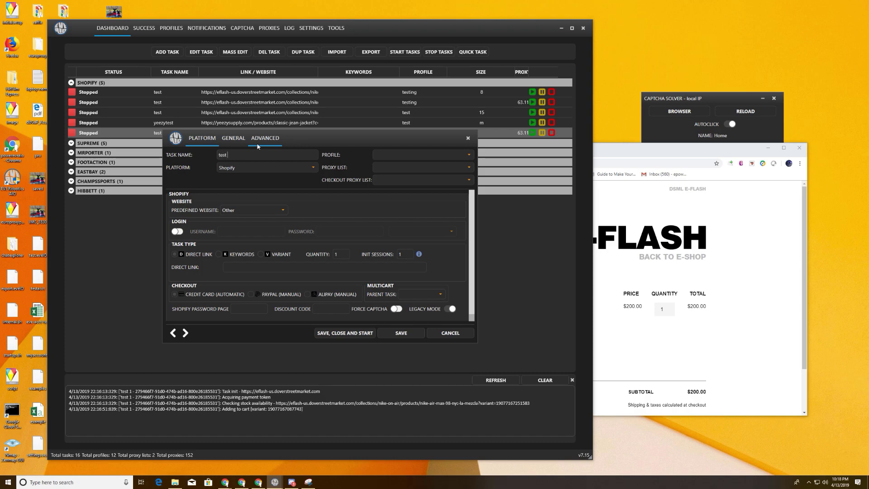
{"action": "left_click", "coordinate": [389, 155]}
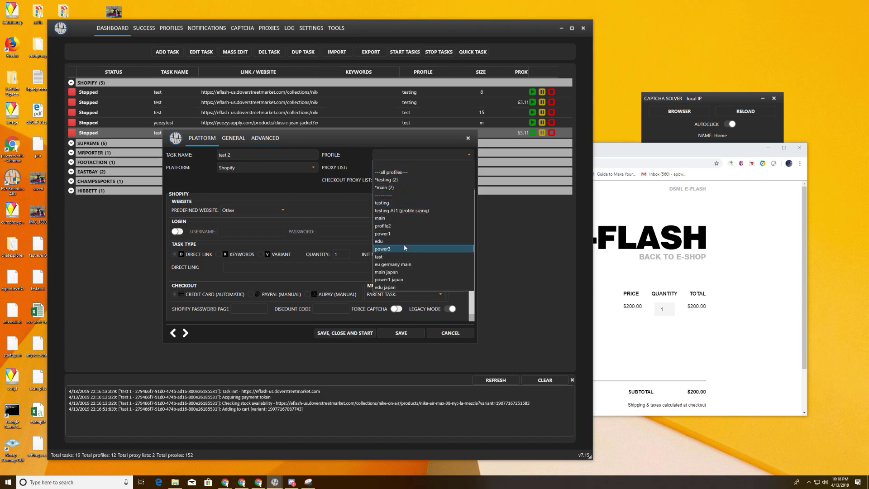
{"action": "left_click", "coordinate": [405, 256]}
{"action": "left_click", "coordinate": [391, 168]}
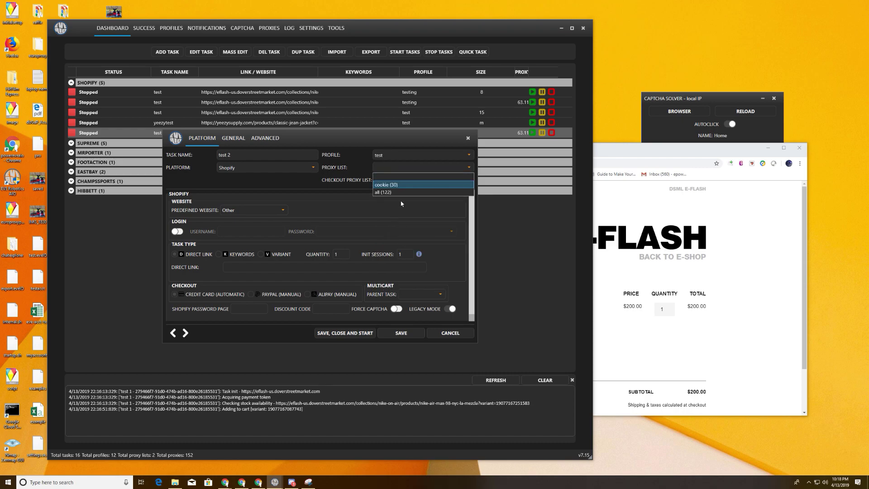
{"action": "left_click", "coordinate": [397, 191]}
{"action": "left_click", "coordinate": [391, 181]}
{"action": "left_click", "coordinate": [394, 196]}
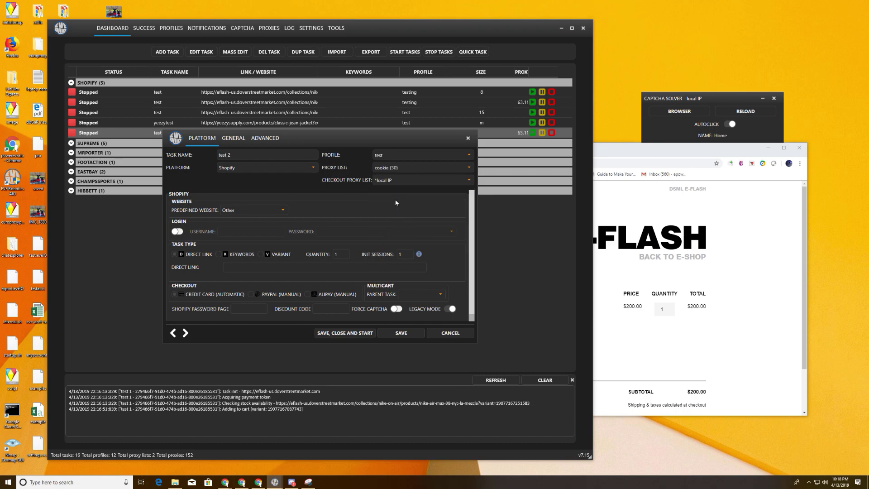
- Set the copied product URL as the direct link, turn off legacy mode, and save and start the "test 2" task
{"action": "left_click", "coordinate": [245, 267]}
{"action": "key", "text": "ctrl+v"}
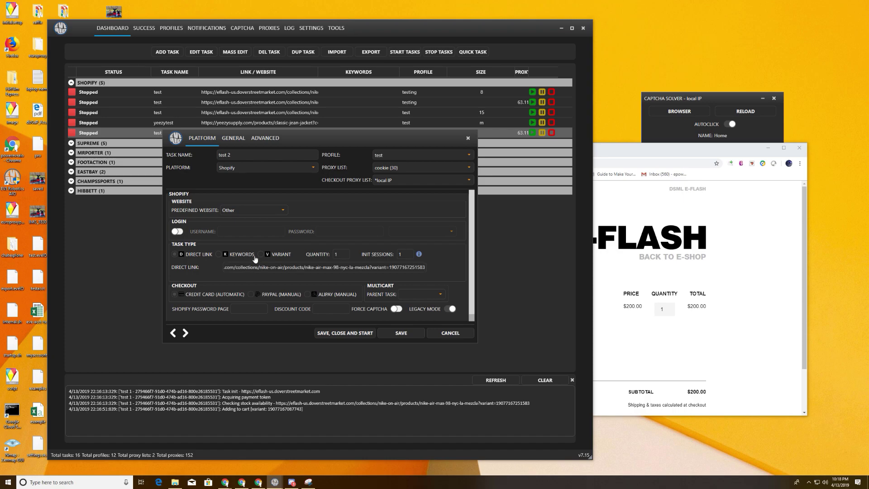
{"action": "left_click", "coordinate": [450, 309]}
{"action": "left_click", "coordinate": [355, 335]}
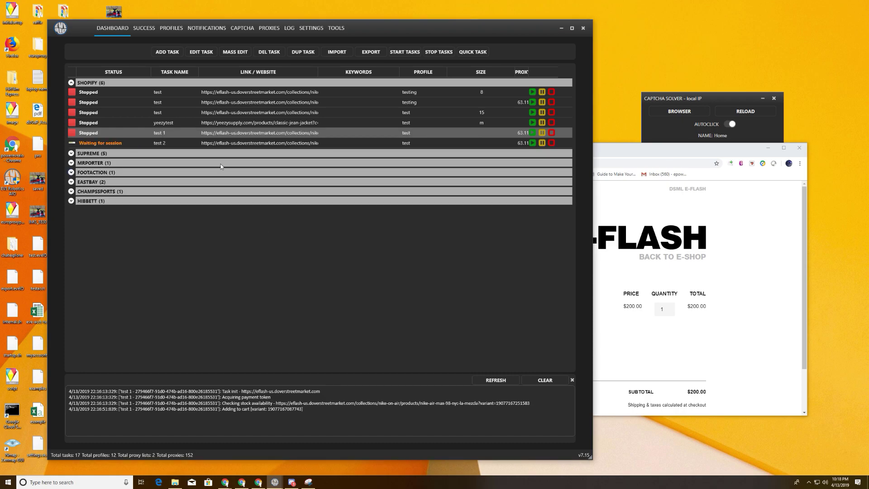
- Bring the captcha solver forward and show the log of the "test 2" task
{"action": "left_click", "coordinate": [721, 112]}
{"action": "left_click", "coordinate": [281, 143]}
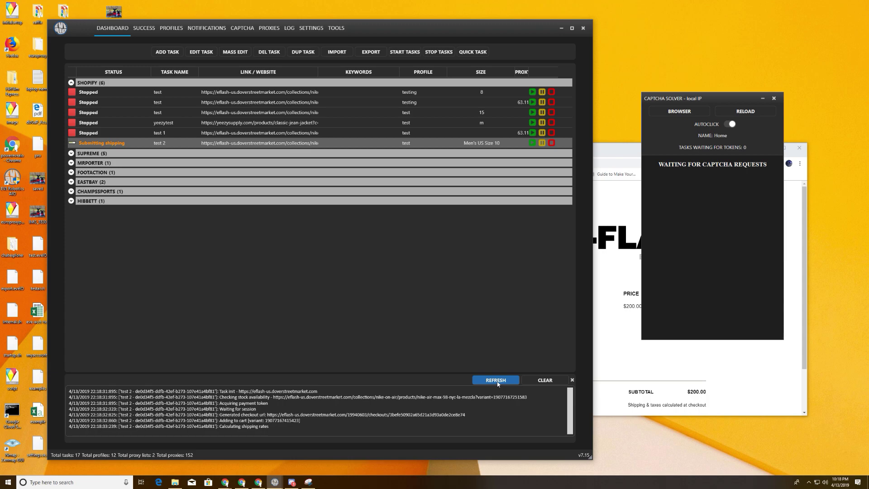
- Proceed to checkout from the browser cart, examine the customer information form including its captcha, and move the browser window aside
{"action": "left_click", "coordinate": [625, 360]}
{"action": "scroll", "coordinate": [610, 352], "scroll_direction": "down", "scroll_amount": 1}
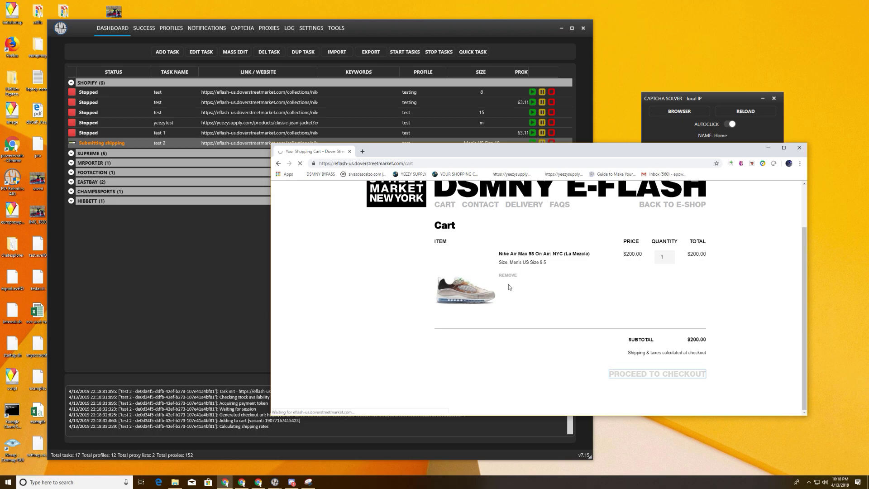
{"action": "scroll", "coordinate": [514, 311], "scroll_direction": "down", "scroll_amount": 3}
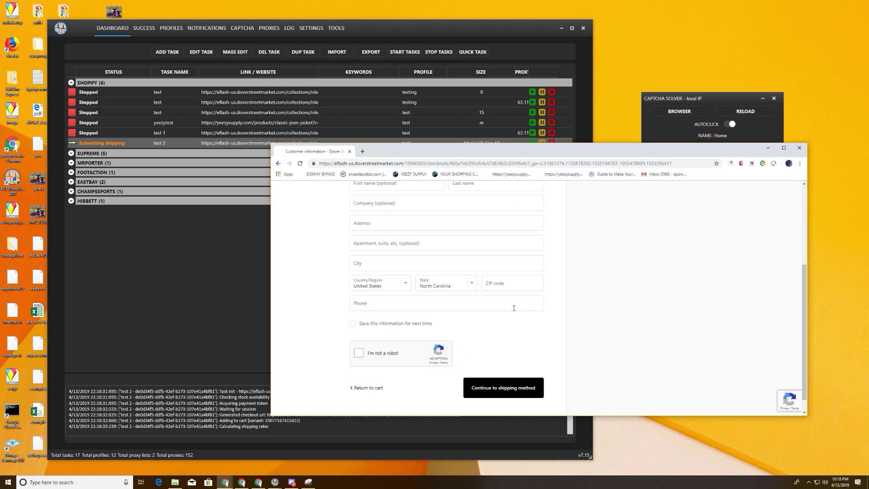
{"action": "scroll", "coordinate": [391, 279], "scroll_direction": "up", "scroll_amount": 3}
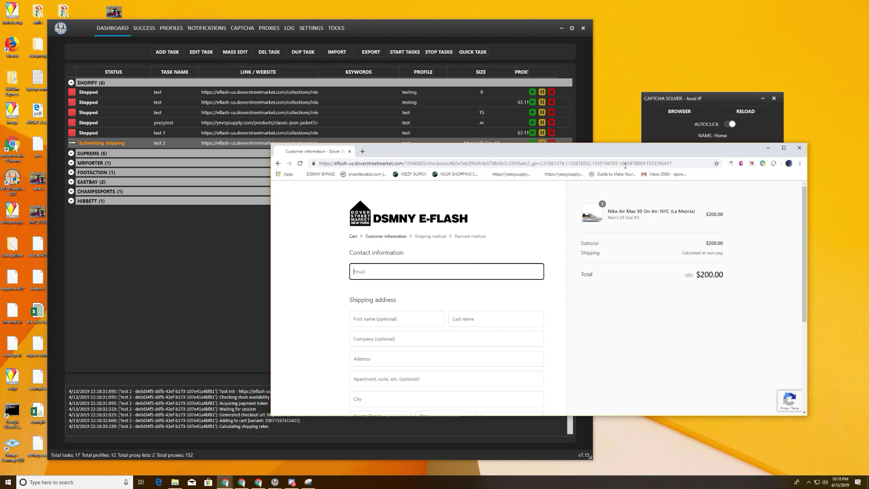
{"action": "left_click", "coordinate": [522, 153]}
{"action": "left_click_drag", "start_coordinate": [522, 153], "coordinate": [677, 298]}
- Return to the task dashboard, stop the "test 2" task, and refresh its log
{"action": "left_click", "coordinate": [262, 295]}
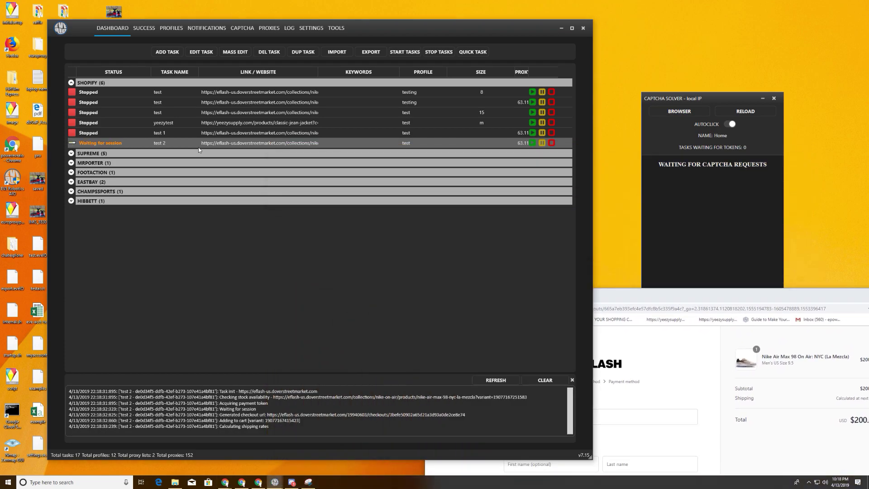
{"action": "right_click", "coordinate": [194, 144]}
{"action": "left_click", "coordinate": [211, 156]}
{"action": "left_click", "coordinate": [498, 381]}
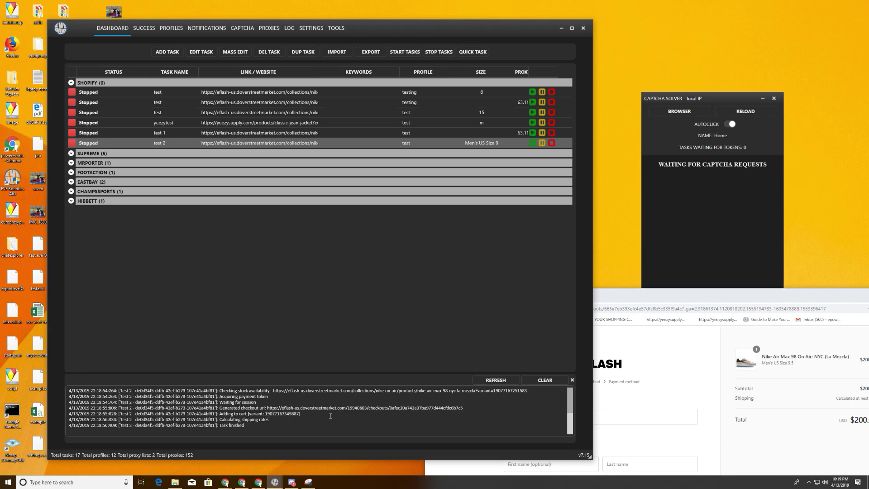
- Examine the billing submission entries in the "test 2" task's log
{"action": "scroll", "coordinate": [324, 417], "scroll_direction": "up", "scroll_amount": 1}
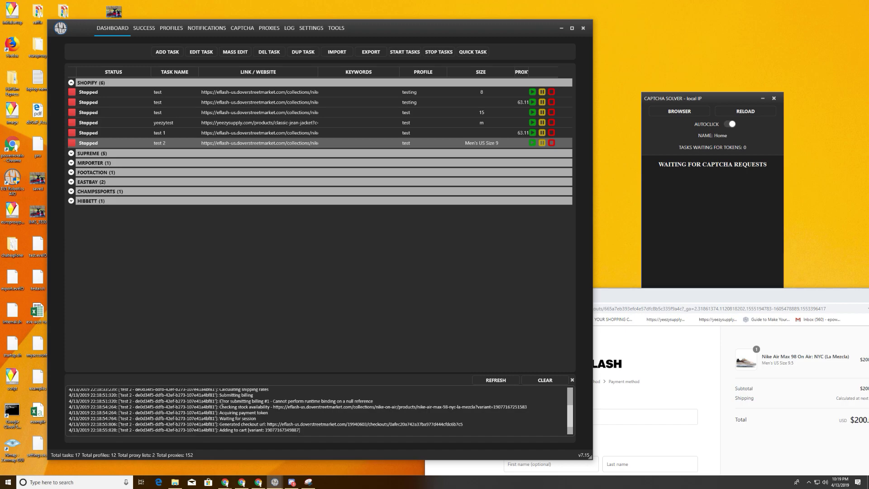
{"action": "left_click_drag", "start_coordinate": [233, 400], "coordinate": [99, 401]}
{"action": "left_click", "coordinate": [380, 402]}
{"action": "left_click", "coordinate": [99, 402]}
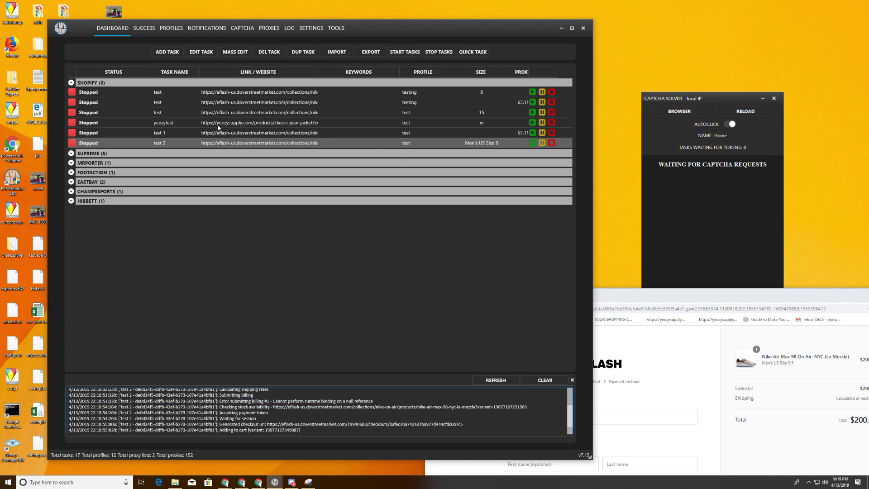
- Review the "test 2" task's platform settings without saving
{"action": "right_click", "coordinate": [222, 143]}
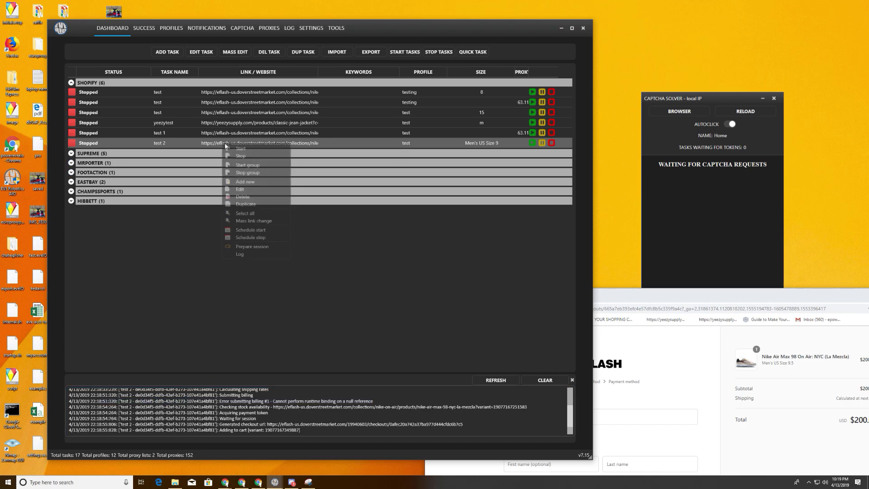
{"action": "left_click", "coordinate": [251, 189]}
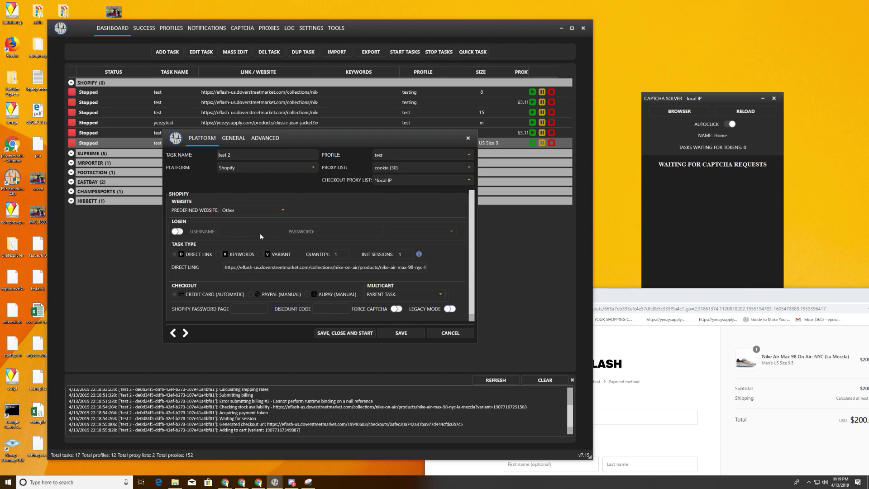
{"action": "left_click", "coordinate": [450, 334]}
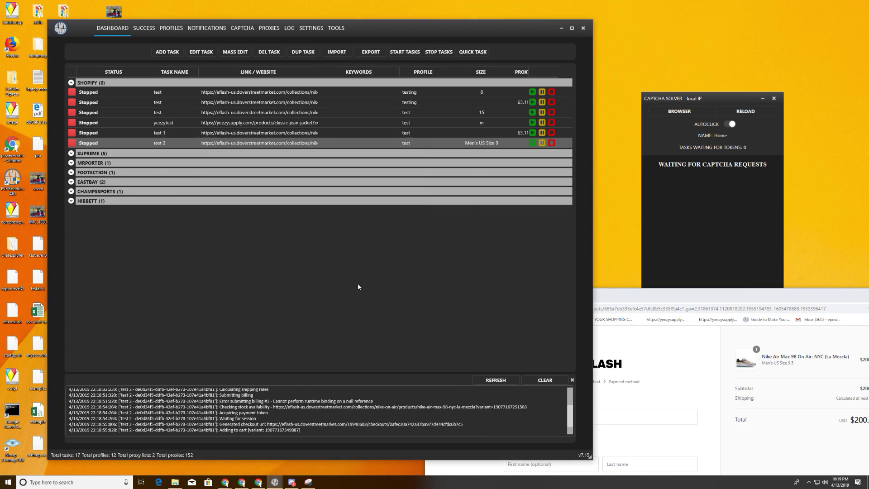
- Add a Shopify task named "test 3" with profile "test", proxy list cookie (30) and checkout proxy list *local IP
{"action": "left_click", "coordinate": [162, 55]}
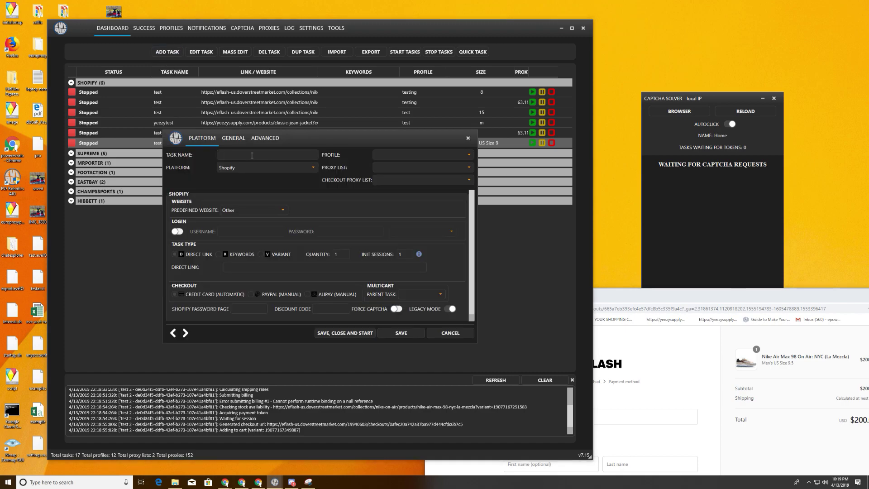
{"action": "type", "text": "test 3"}
{"action": "left_click", "coordinate": [411, 154]}
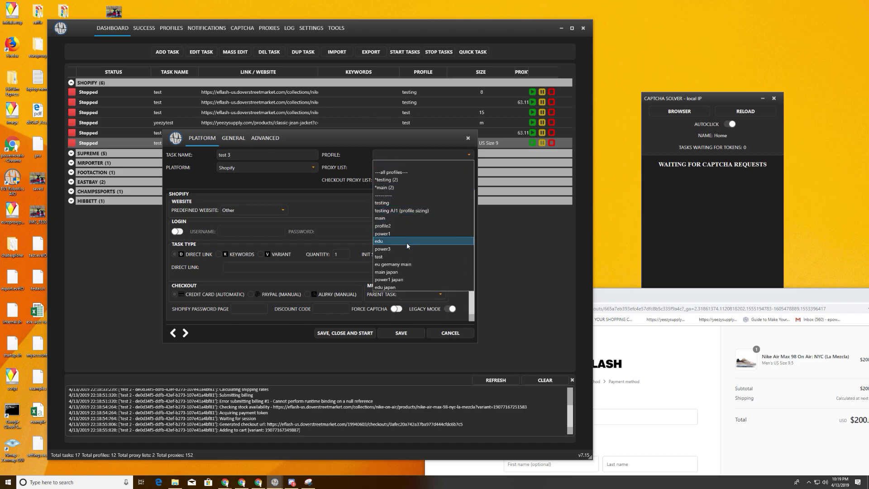
{"action": "left_click", "coordinate": [409, 257]}
{"action": "left_click", "coordinate": [395, 166]}
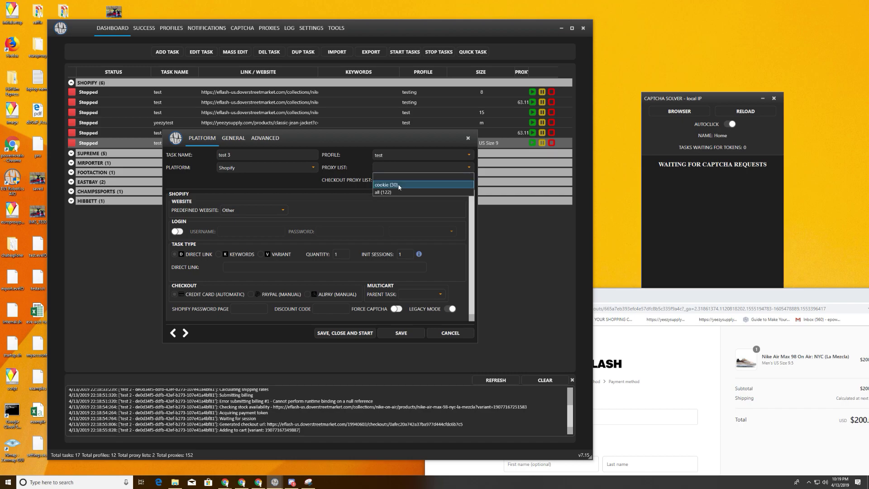
{"action": "left_click", "coordinate": [395, 184]}
{"action": "left_click", "coordinate": [393, 179]}
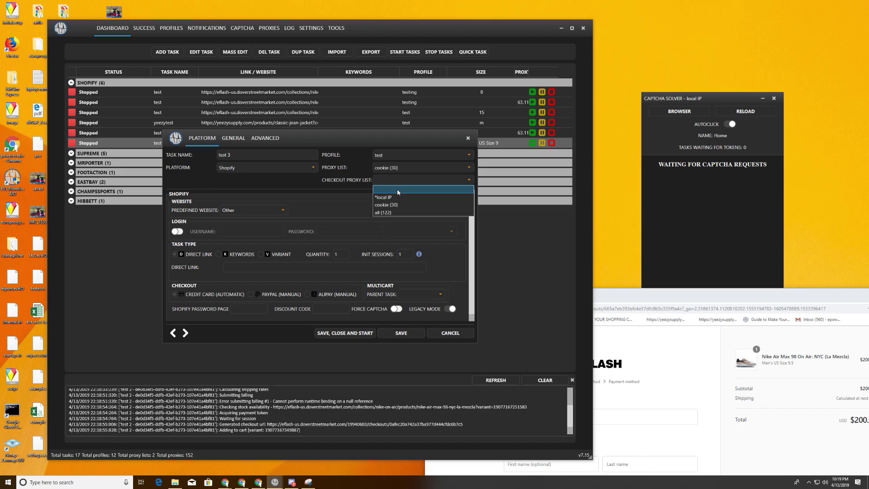
{"action": "left_click", "coordinate": [397, 189]}
- Set the predefined website to Eflash US with dsmny shipping, paste the product URL as direct link, turn off legacy mode, and save and start "test 3"
{"action": "left_click", "coordinate": [270, 211]}
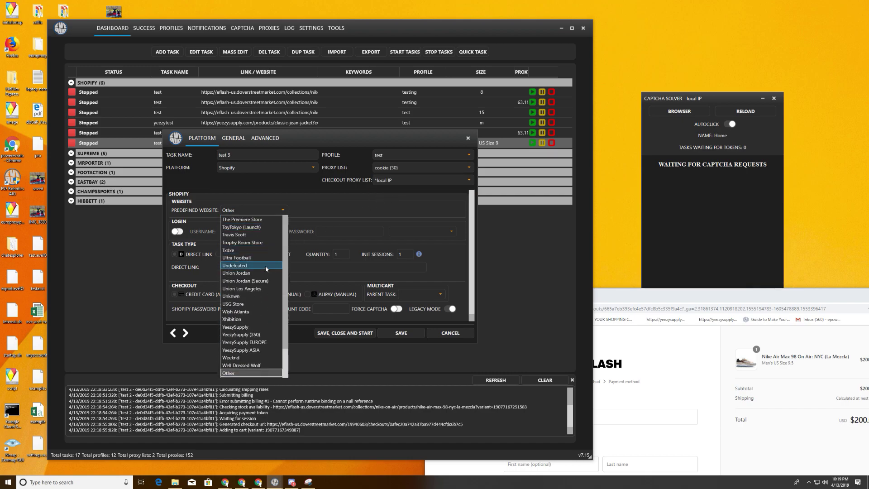
{"action": "scroll", "coordinate": [257, 270], "scroll_direction": "up", "scroll_amount": 15}
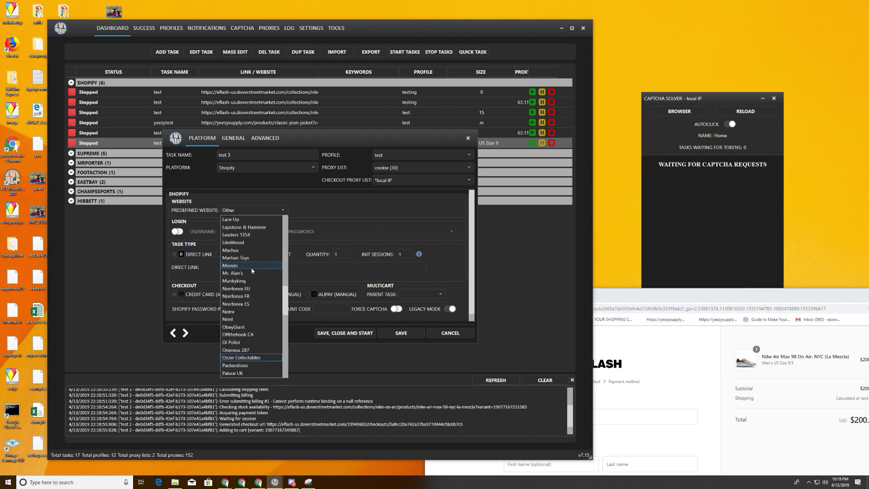
{"action": "left_click", "coordinate": [248, 273]}
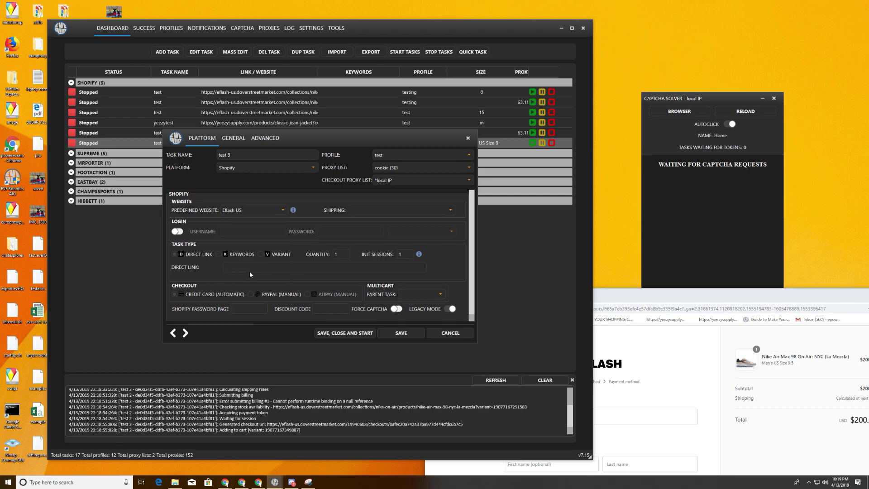
{"action": "left_click", "coordinate": [372, 211]}
{"action": "left_click", "coordinate": [373, 227]}
{"action": "key", "text": "ctrl+v"}
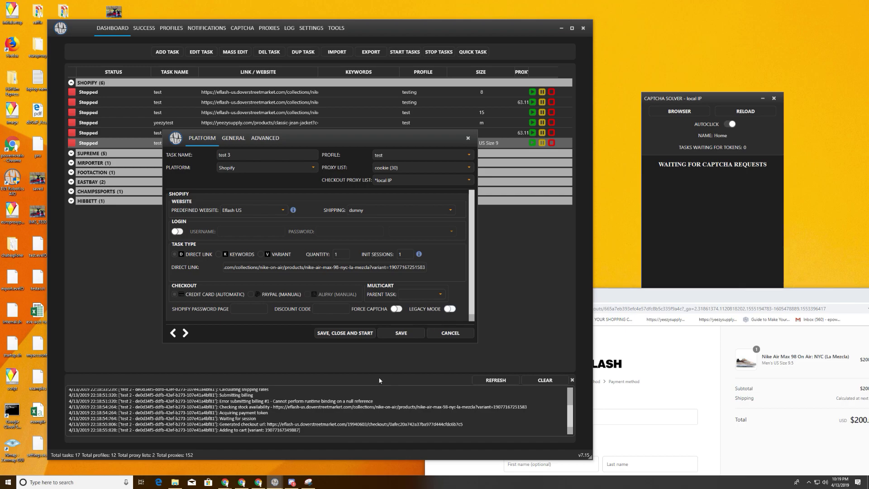
{"action": "left_click", "coordinate": [344, 333]}
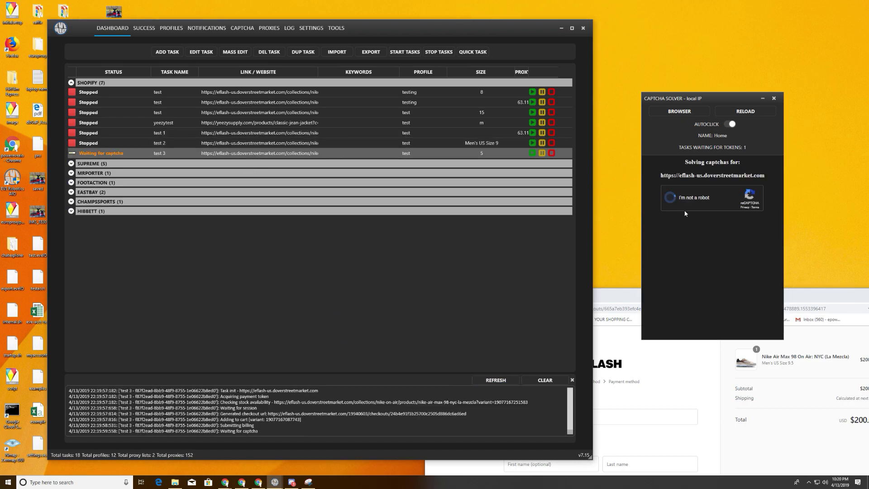
- Solve the captcha request by selecting the images with mountains or hills and verifying the selection
{"action": "left_click", "coordinate": [713, 260]}
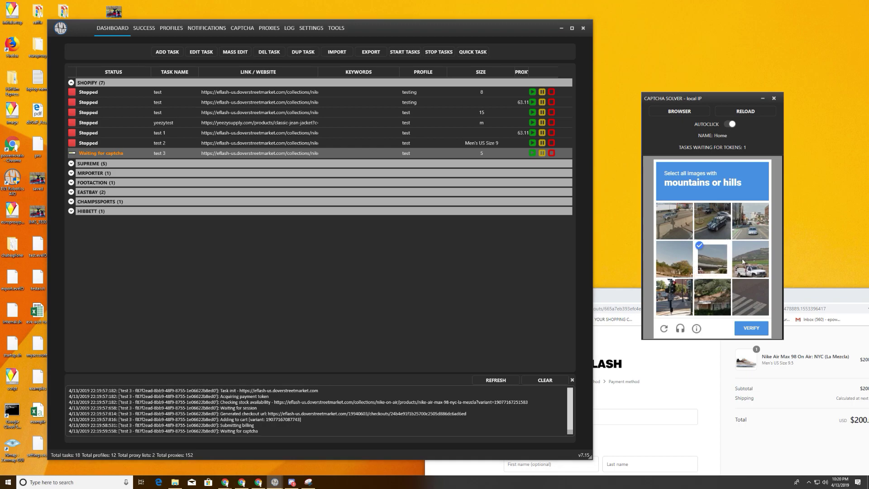
{"action": "left_click", "coordinate": [738, 262]}
{"action": "left_click", "coordinate": [687, 269]}
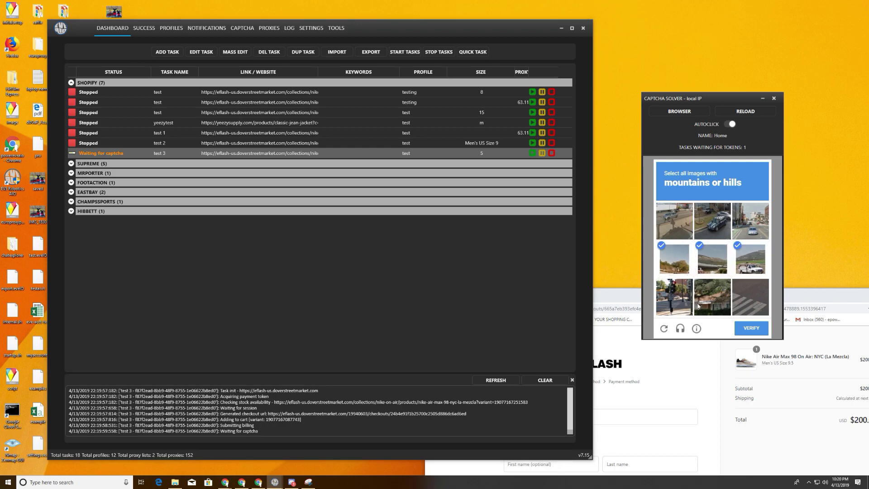
{"action": "left_click", "coordinate": [751, 327]}
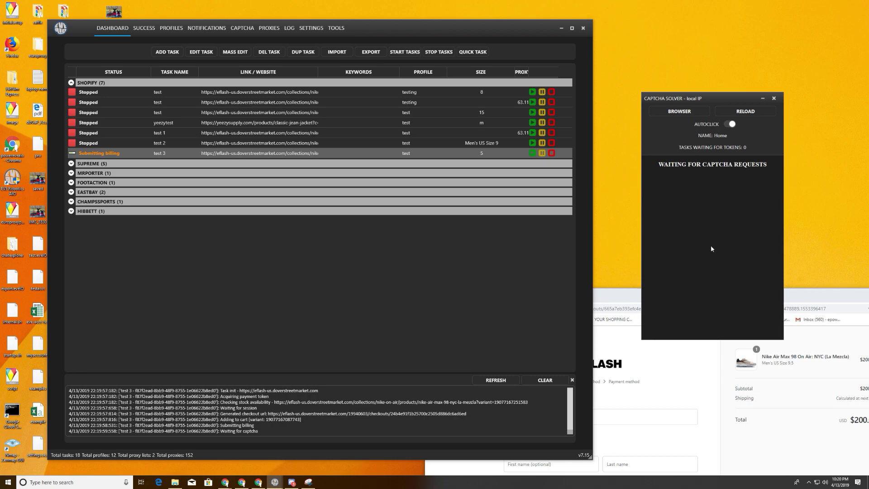
- Refresh the "test 3" task's log to follow its checkout progress, and stop the task
{"action": "scroll", "coordinate": [369, 397], "scroll_direction": "down", "scroll_amount": 1}
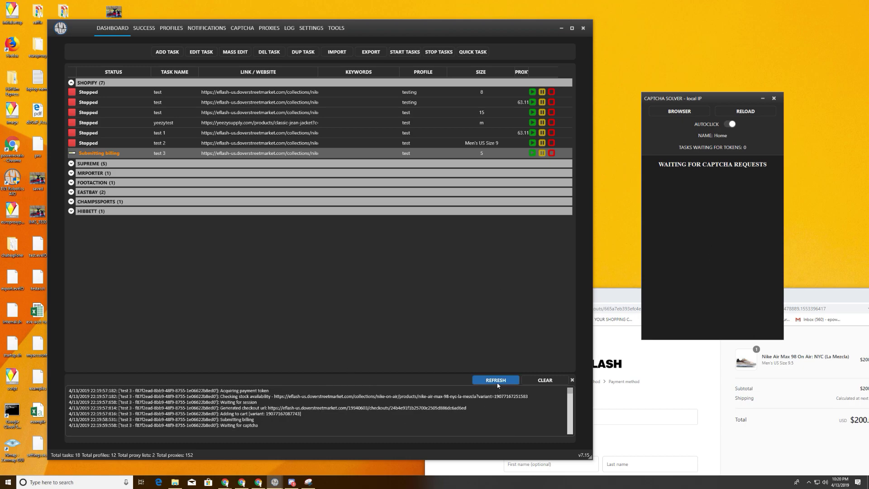
{"action": "scroll", "coordinate": [466, 408], "scroll_direction": "down", "scroll_amount": 1}
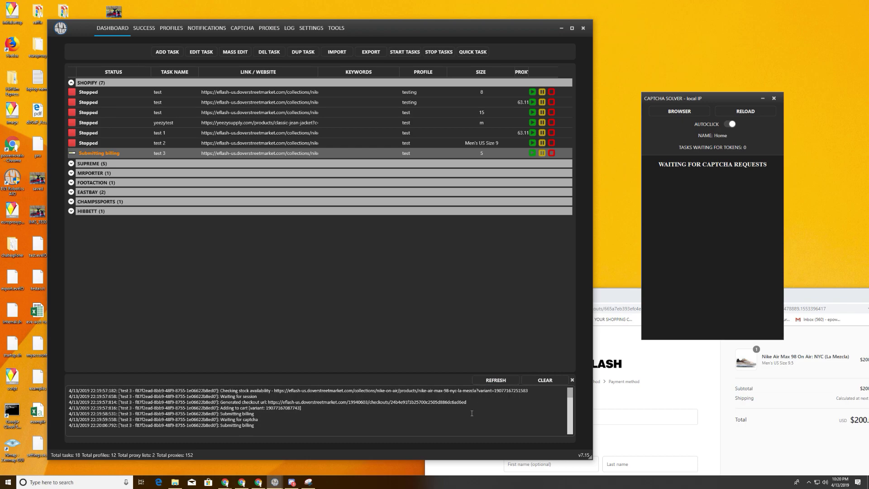
{"action": "left_click", "coordinate": [496, 380]}
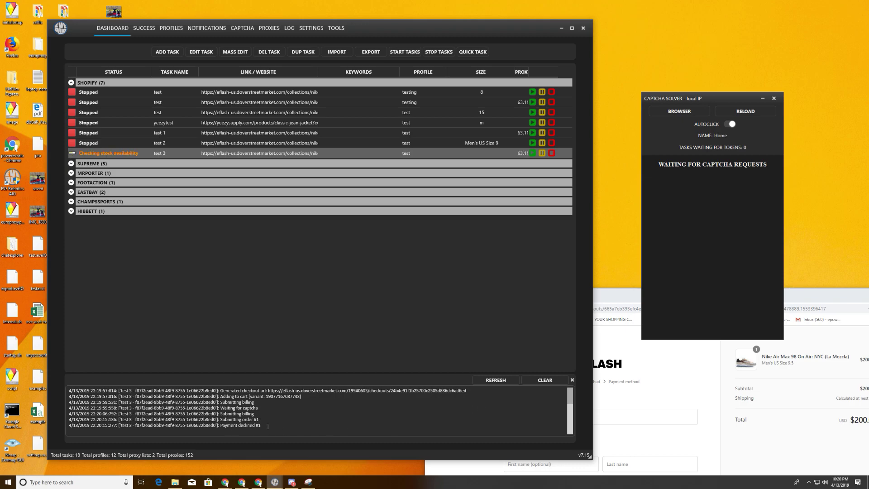
{"action": "right_click", "coordinate": [182, 156]}
{"action": "left_click", "coordinate": [195, 167]}
- Compare the "test 2" and "test 3" logs, examining the billing, order submission and payment entries
{"action": "left_click_drag", "start_coordinate": [263, 425], "coordinate": [63, 418]}
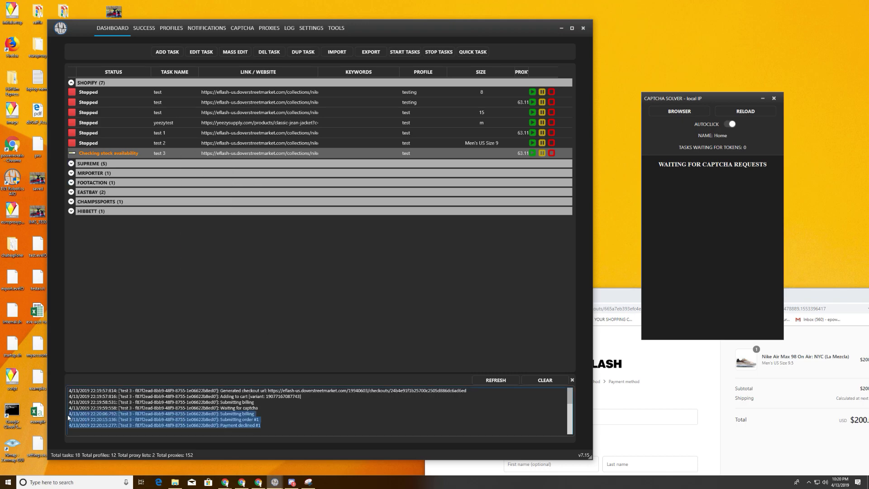
{"action": "left_click", "coordinate": [91, 421]}
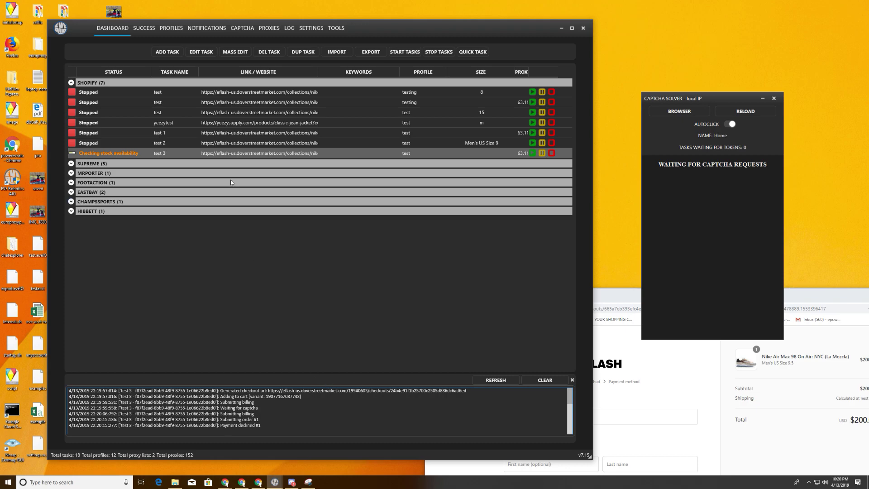
{"action": "left_click", "coordinate": [242, 143]}
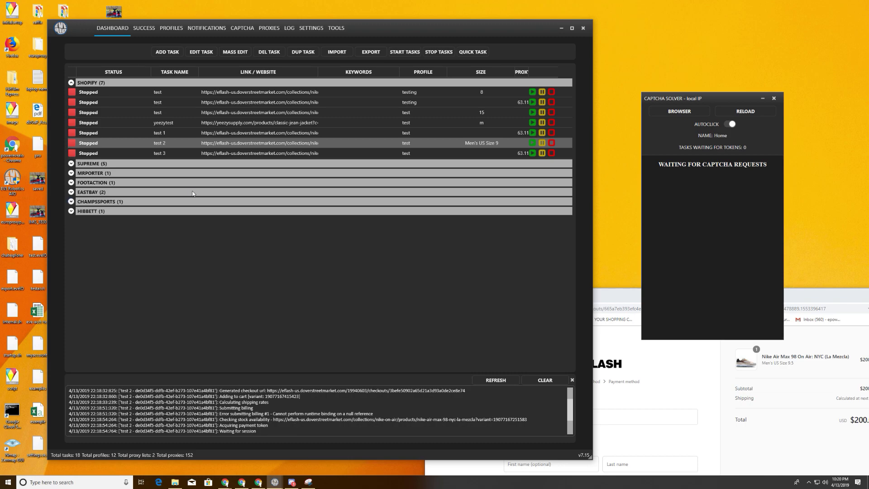
{"action": "left_click", "coordinate": [198, 154]}
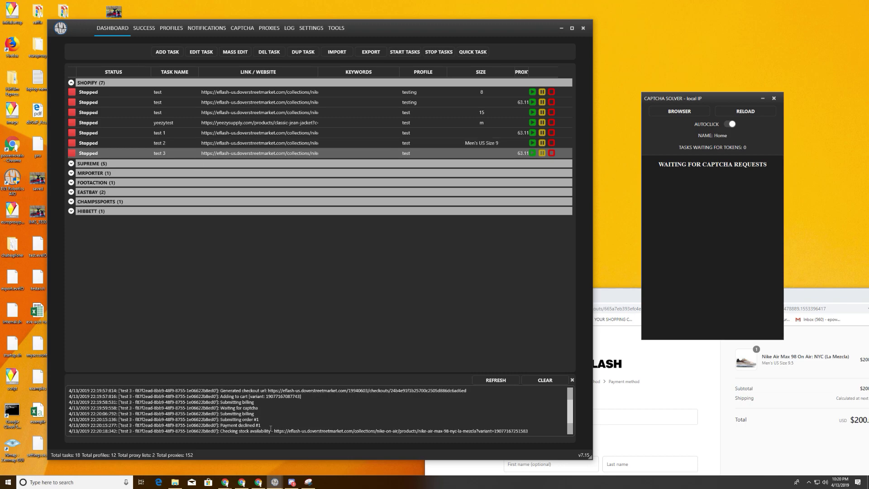
{"action": "left_click_drag", "start_coordinate": [479, 423], "coordinate": [63, 397]}
{"action": "left_click", "coordinate": [254, 402]}
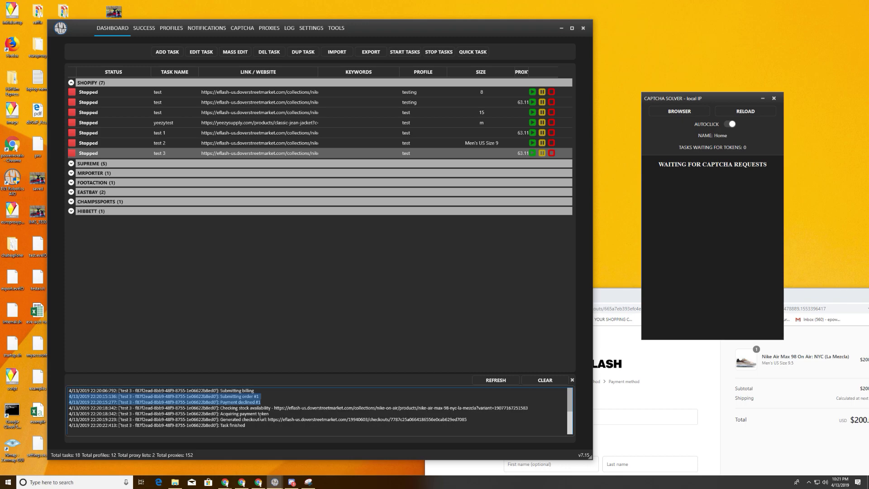
- Copy the generated checkout URL from the "test 1" task's log
{"action": "left_click", "coordinate": [228, 137]}
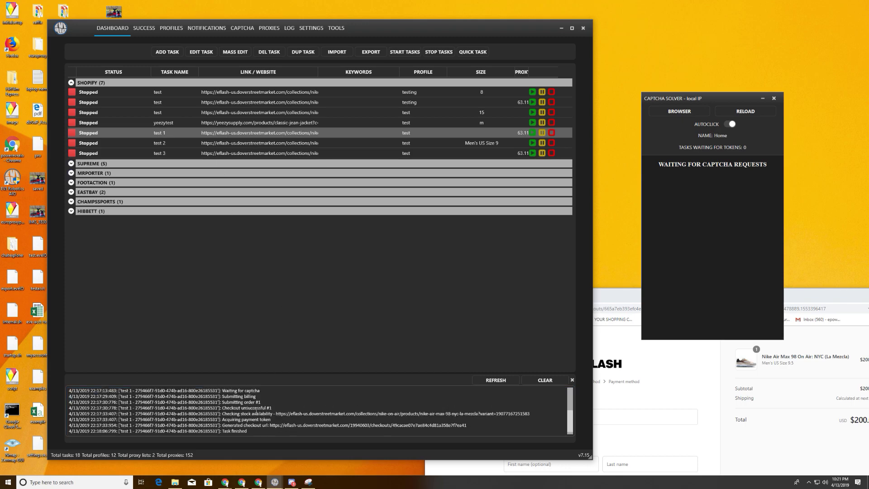
{"action": "scroll", "coordinate": [254, 427], "scroll_direction": "down", "scroll_amount": 1}
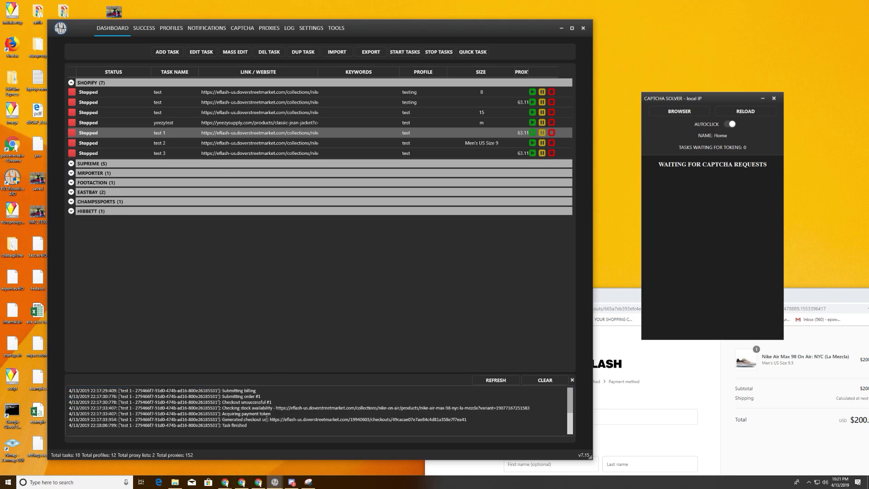
{"action": "left_click_drag", "start_coordinate": [270, 419], "coordinate": [467, 418]}
{"action": "right_click", "coordinate": [445, 420]}
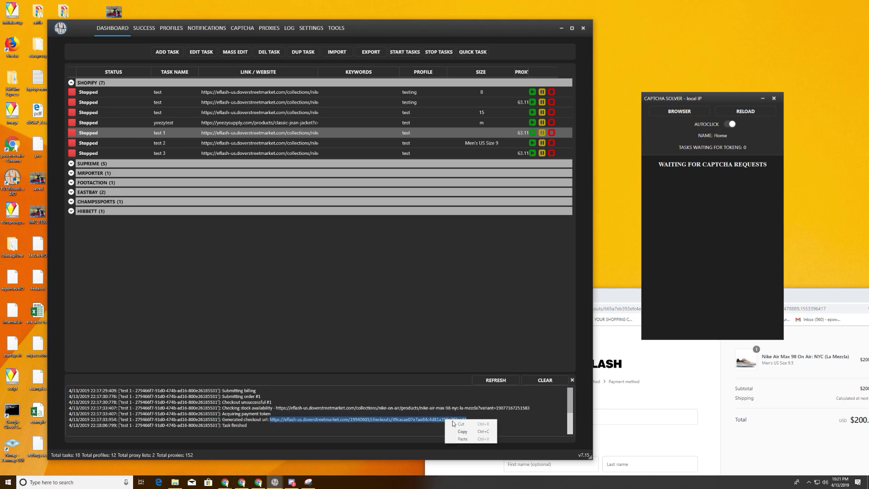
{"action": "left_click", "coordinate": [464, 433]}
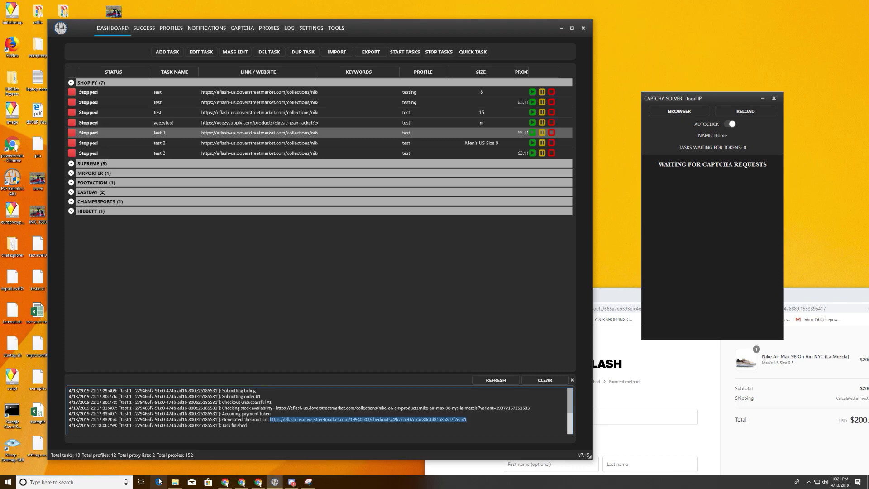
- Switch to Chrome and enter the checkout URL copied from the "test 1" log as the address
{"action": "left_click", "coordinate": [663, 382]}
{"action": "left_click_drag", "start_coordinate": [520, 296], "coordinate": [297, 143]}
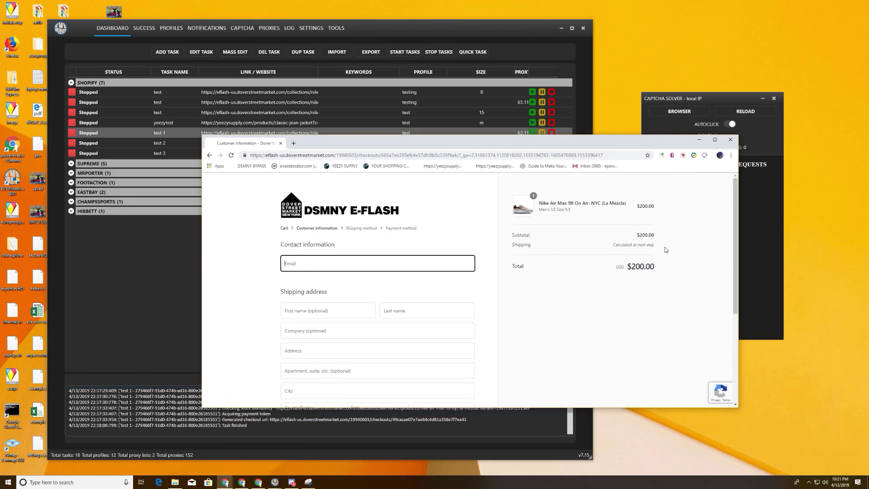
{"action": "left_click", "coordinate": [321, 155]}
{"action": "key", "text": "ctrl+v"}
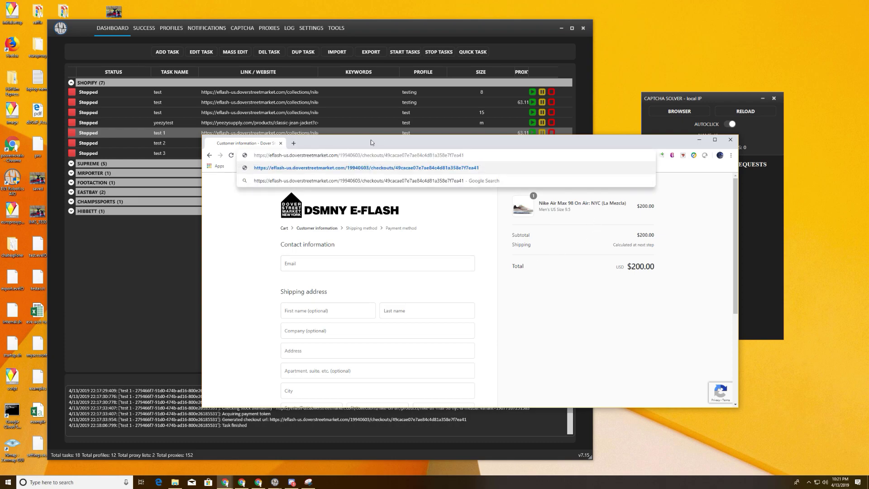
{"action": "left_click_drag", "start_coordinate": [406, 146], "coordinate": [523, 107]}
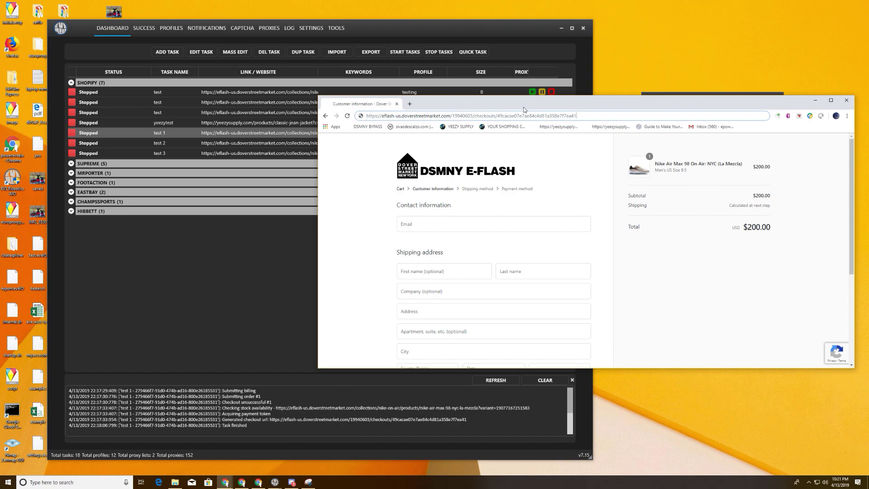
- Review the "test 1" log entries from task start through cart, session, billing and order submission
{"action": "scroll", "coordinate": [330, 408], "scroll_direction": "up", "scroll_amount": 1}
{"action": "scroll", "coordinate": [330, 407], "scroll_direction": "up", "scroll_amount": 3}
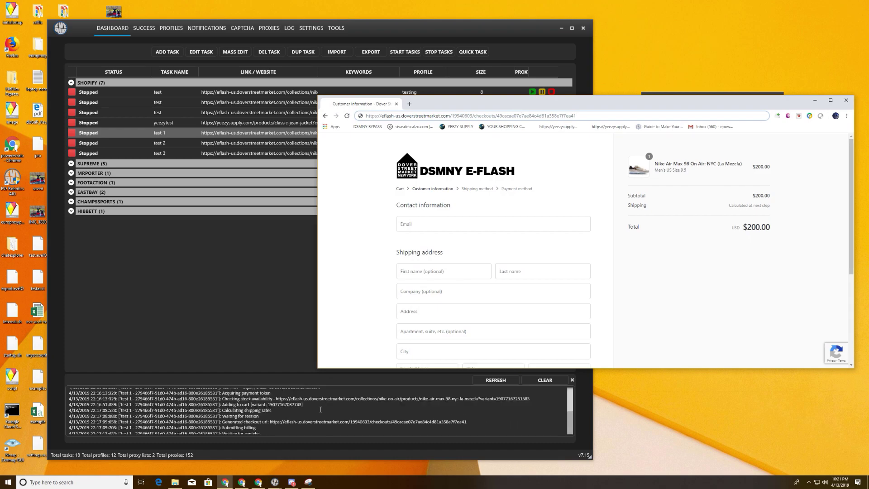
{"action": "scroll", "coordinate": [280, 404], "scroll_direction": "down", "scroll_amount": 3}
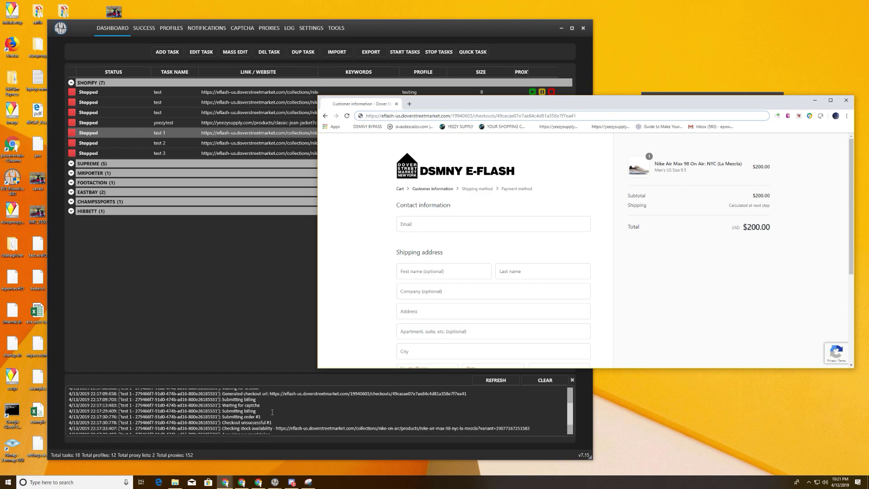
{"action": "scroll", "coordinate": [272, 411], "scroll_direction": "down", "scroll_amount": 1}
{"action": "scroll", "coordinate": [272, 412], "scroll_direction": "up", "scroll_amount": 4}
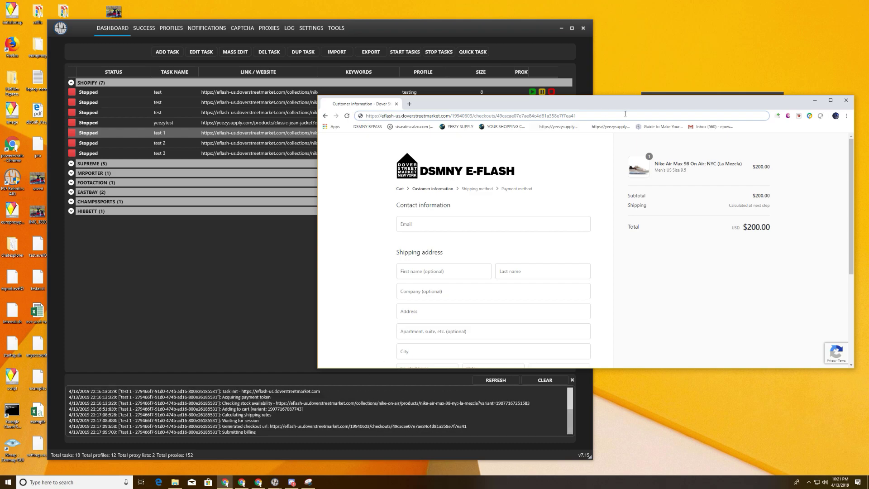
- Load the entered "test 1" checkout URL in Chrome and check the shoe size in the order summary
{"action": "left_click", "coordinate": [593, 116]}
{"action": "key", "text": "Return"}
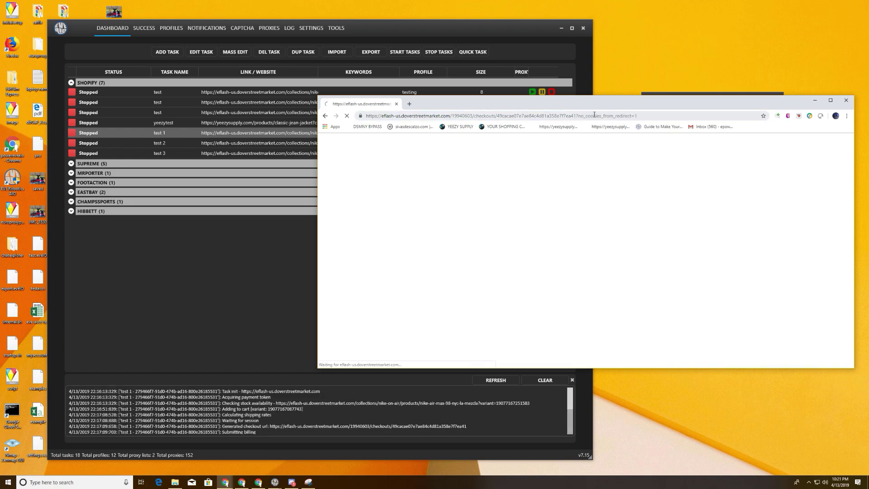
{"action": "left_click_drag", "start_coordinate": [596, 102], "coordinate": [469, 119]}
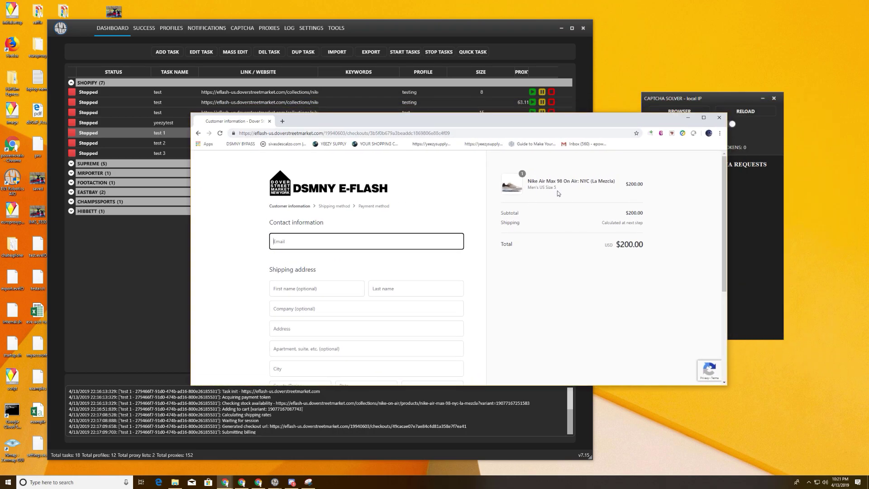
{"action": "left_click", "coordinate": [198, 134]}
{"action": "left_click_drag", "start_coordinate": [558, 188], "coordinate": [528, 190]}
{"action": "left_click_drag", "start_coordinate": [499, 117], "coordinate": [564, 125]}
{"action": "left_click", "coordinate": [623, 195]}
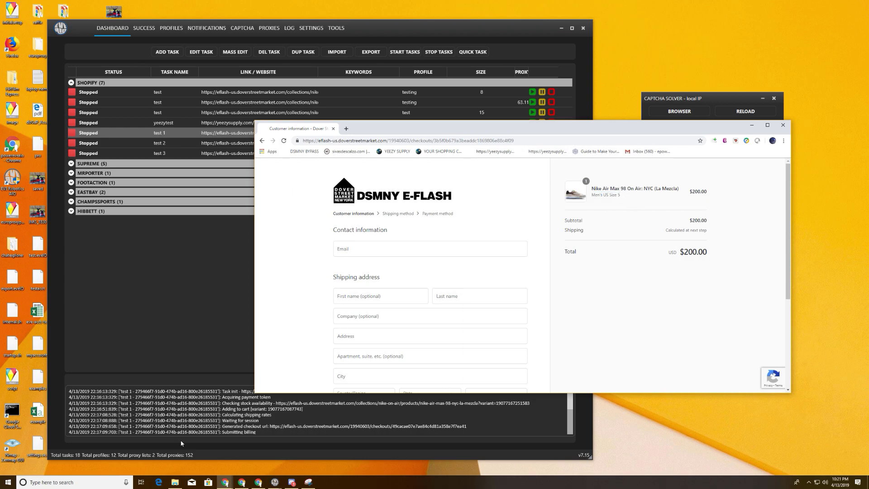
- Load the earlier checkout URL generated in the "test 1" log in Chrome and look over its customer information form
{"action": "left_click", "coordinate": [287, 422]}
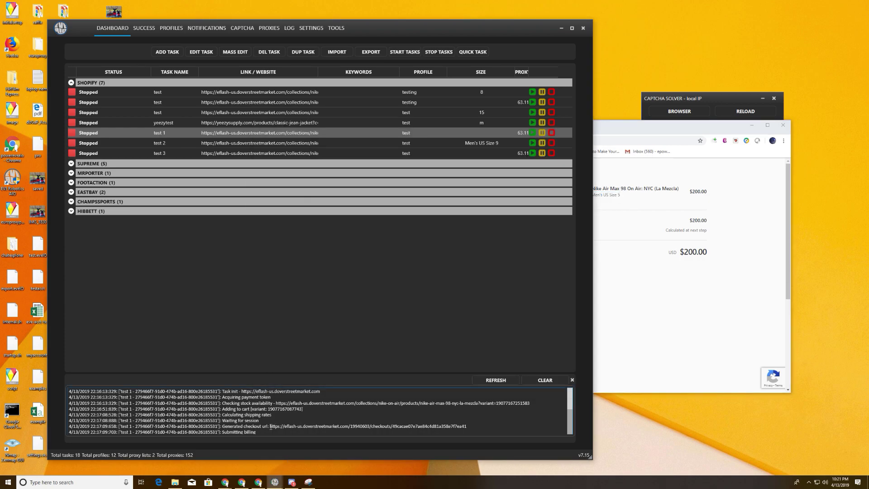
{"action": "left_click_drag", "start_coordinate": [292, 429], "coordinate": [467, 424]}
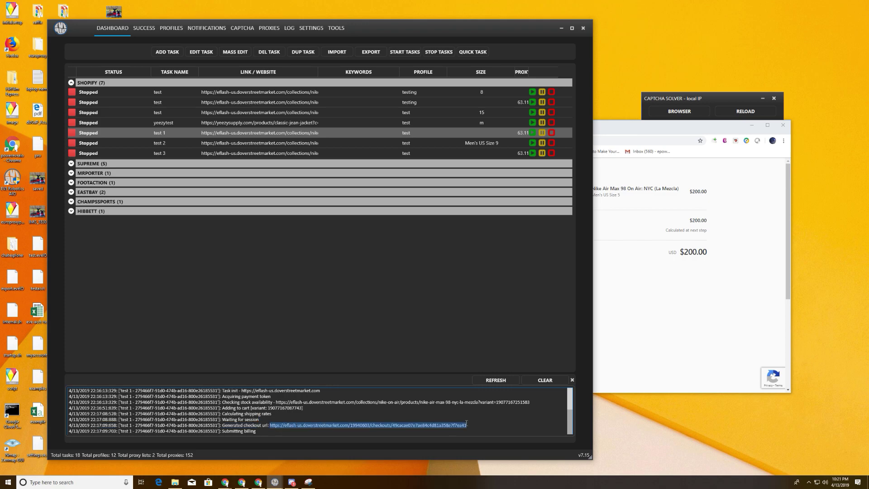
{"action": "left_click", "coordinate": [674, 138]}
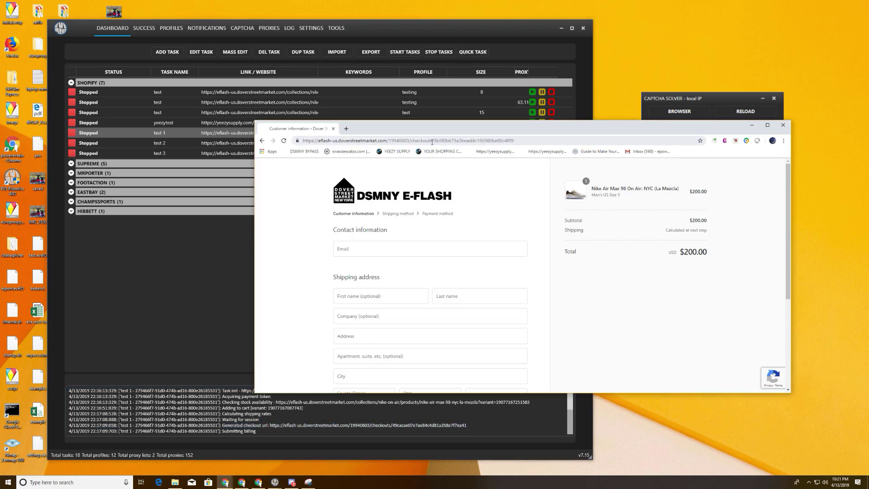
{"action": "left_click", "coordinate": [408, 140]}
{"action": "key", "text": "ctrl+v"}
{"action": "key", "text": "Return"}
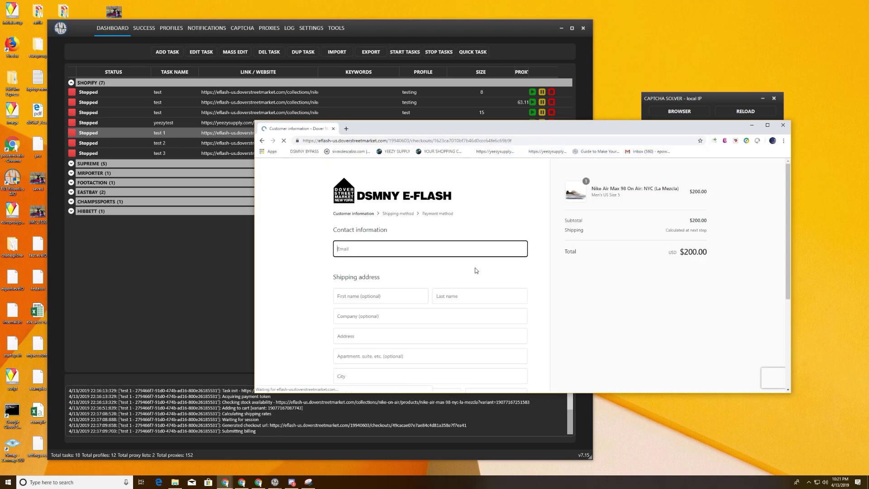
{"action": "scroll", "coordinate": [446, 291], "scroll_direction": "down", "scroll_amount": 3}
{"action": "scroll", "coordinate": [441, 292], "scroll_direction": "up", "scroll_amount": 2}
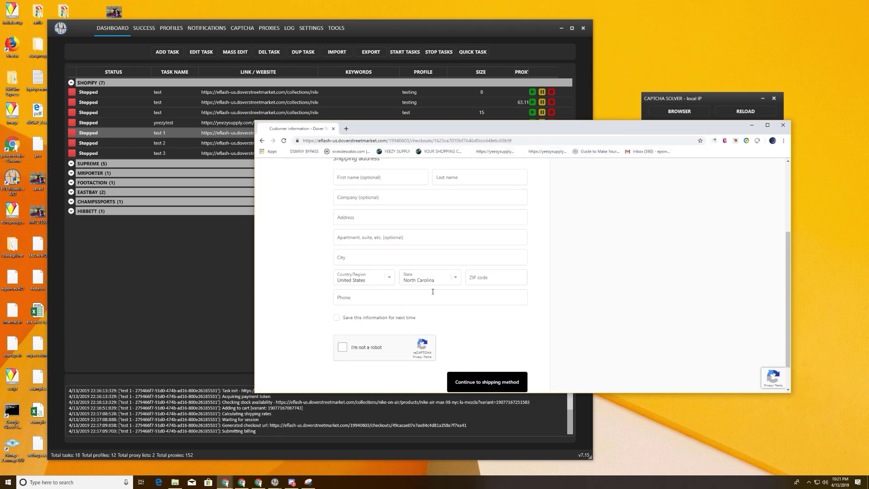
{"action": "scroll", "coordinate": [431, 294], "scroll_direction": "up", "scroll_amount": 2}
{"action": "scroll", "coordinate": [407, 297], "scroll_direction": "down", "scroll_amount": 4}
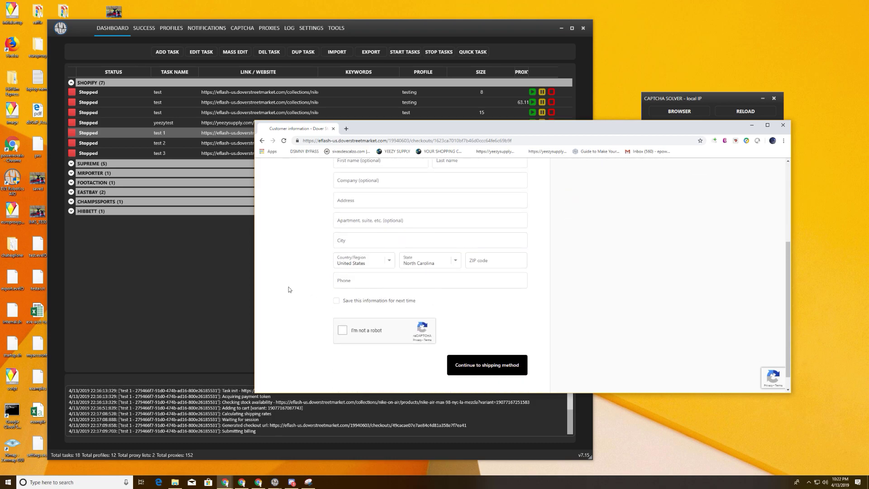
- Show the "test 2" task's log, copy its first generated checkout URL, and load it in Chrome
{"action": "left_click", "coordinate": [71, 191]}
{"action": "left_click", "coordinate": [223, 144]}
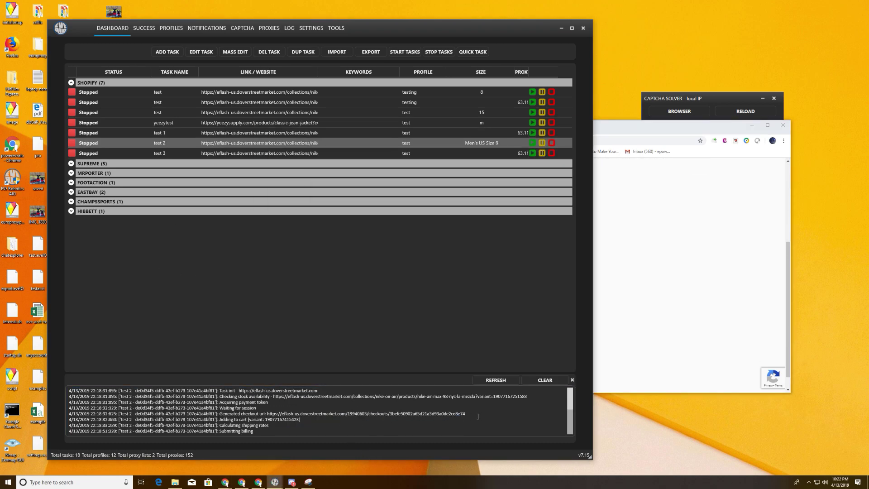
{"action": "left_click_drag", "start_coordinate": [466, 414], "coordinate": [268, 414]}
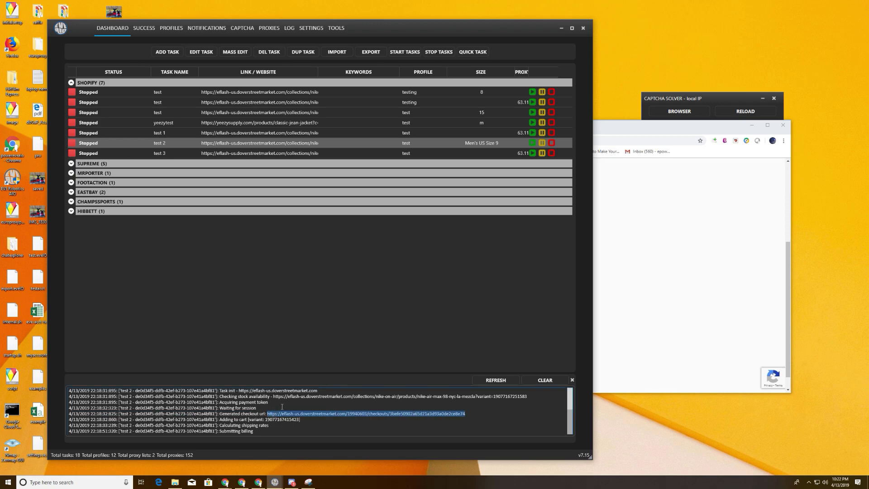
{"action": "left_click", "coordinate": [689, 223]}
{"action": "left_click", "coordinate": [382, 141]}
{"action": "key", "text": "ctrl+v"}
{"action": "key", "text": "Return"}
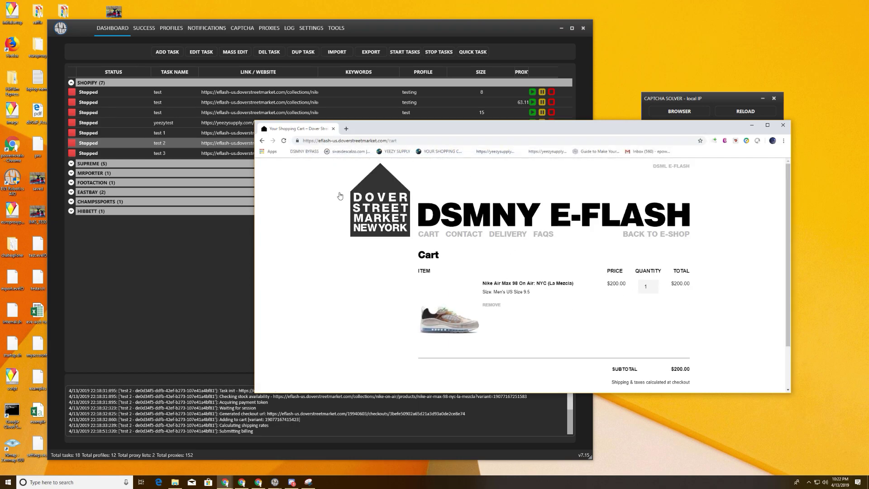
- Copy the last generated checkout URL from the "test 2" log and load it in Chrome
{"action": "left_click", "coordinate": [194, 303]}
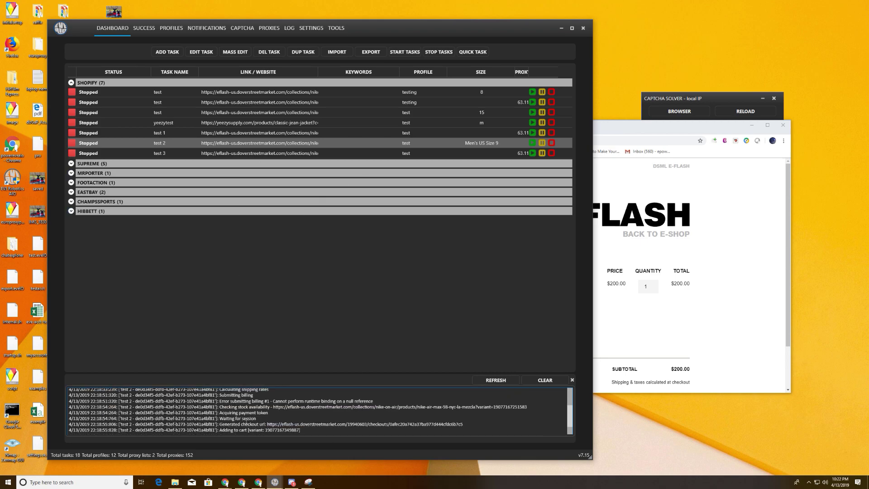
{"action": "left_click_drag", "start_coordinate": [268, 408], "coordinate": [458, 411]}
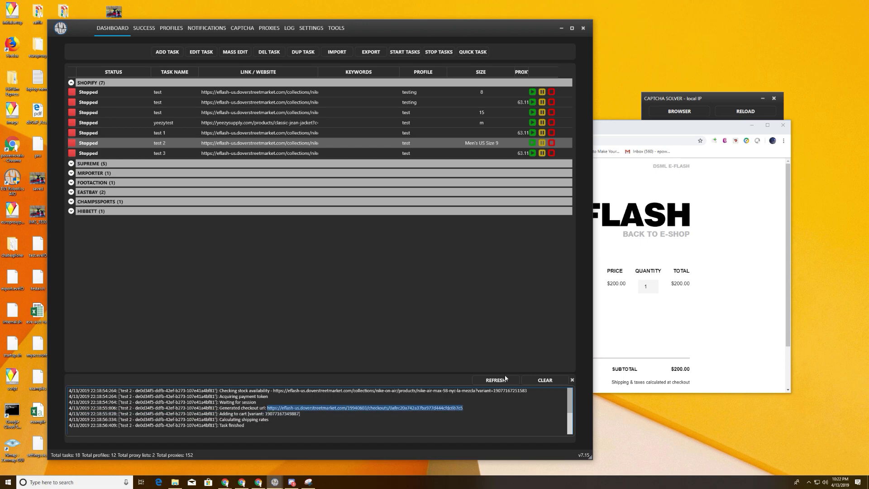
{"action": "left_click", "coordinate": [638, 131]}
{"action": "left_click", "coordinate": [396, 140]}
{"action": "key", "text": "ctrl+v"}
{"action": "key", "text": "Return"}
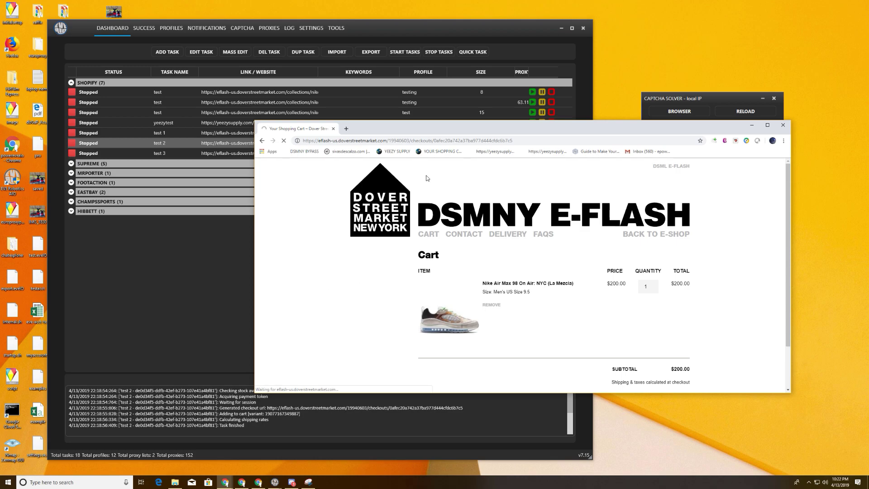
{"action": "left_click_drag", "start_coordinate": [435, 131], "coordinate": [357, 103]}
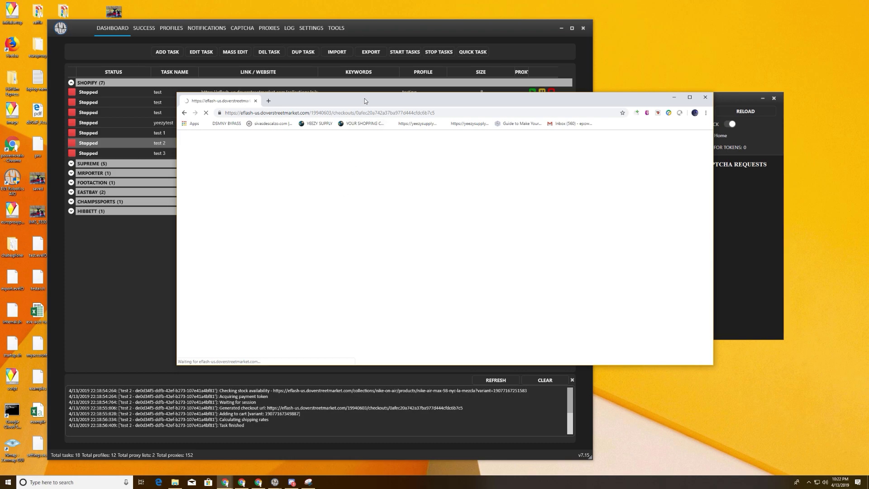
{"action": "left_click_drag", "start_coordinate": [366, 100], "coordinate": [432, 151]}
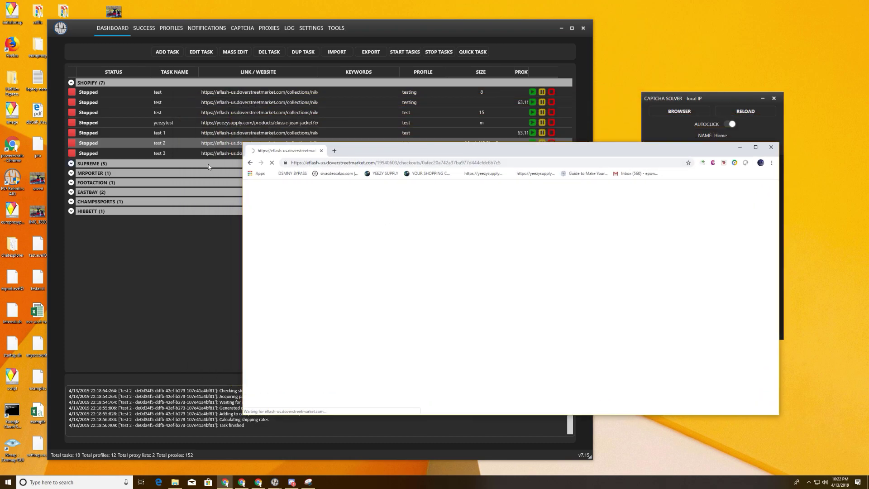
- Show the "test 3" task's log and copy its last generated checkout URL
{"action": "left_click", "coordinate": [216, 155]}
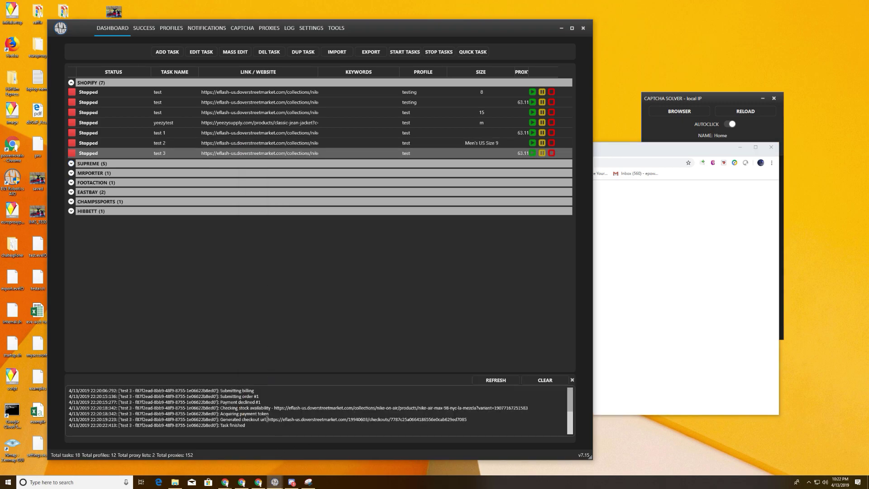
{"action": "left_click_drag", "start_coordinate": [268, 419], "coordinate": [466, 420]}
{"action": "right_click", "coordinate": [452, 421]}
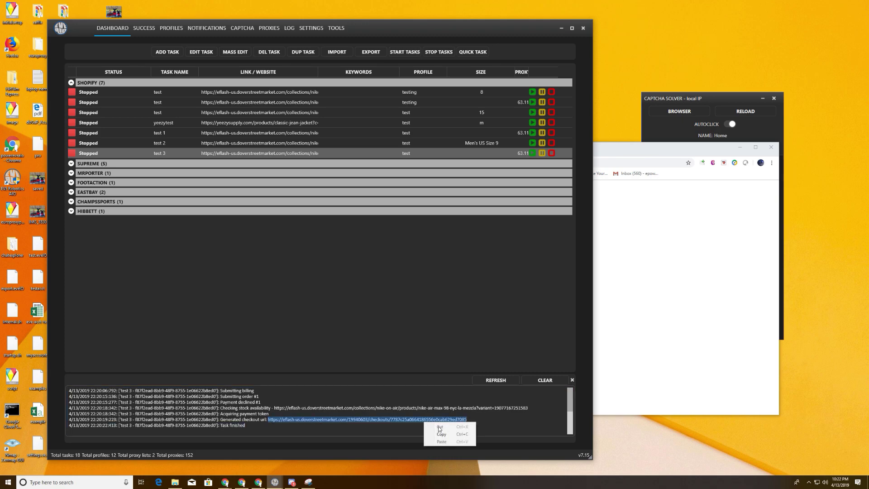
{"action": "left_click", "coordinate": [463, 431]}
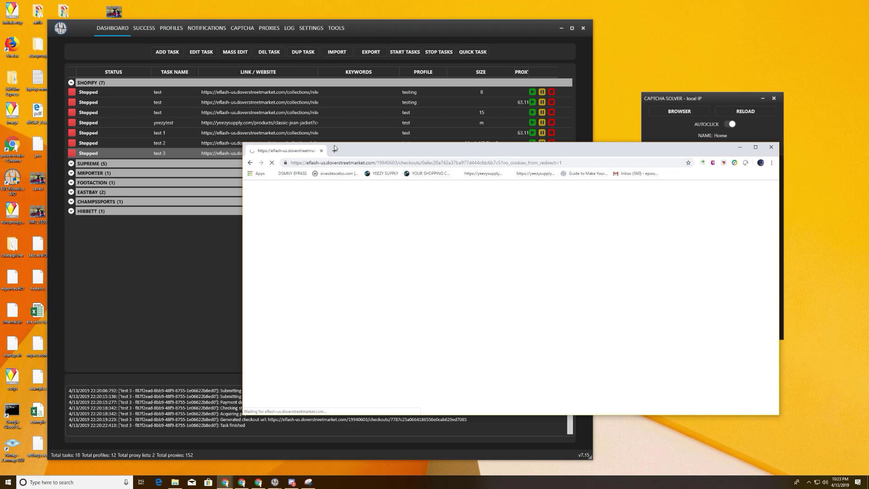
- Open an enlarged Chrome window under another profile, try the copied "test 3" checkout URL twice, and open the store's cart
{"action": "left_click", "coordinate": [760, 162]}
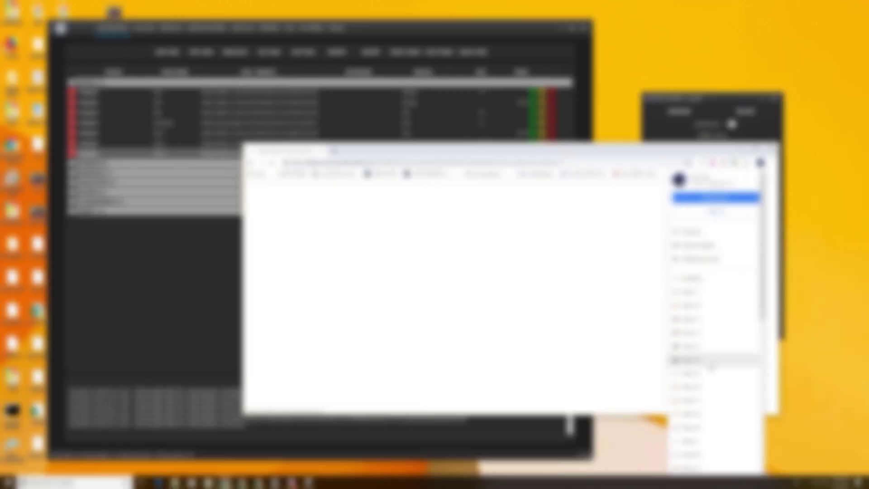
{"action": "left_click", "coordinate": [706, 360]}
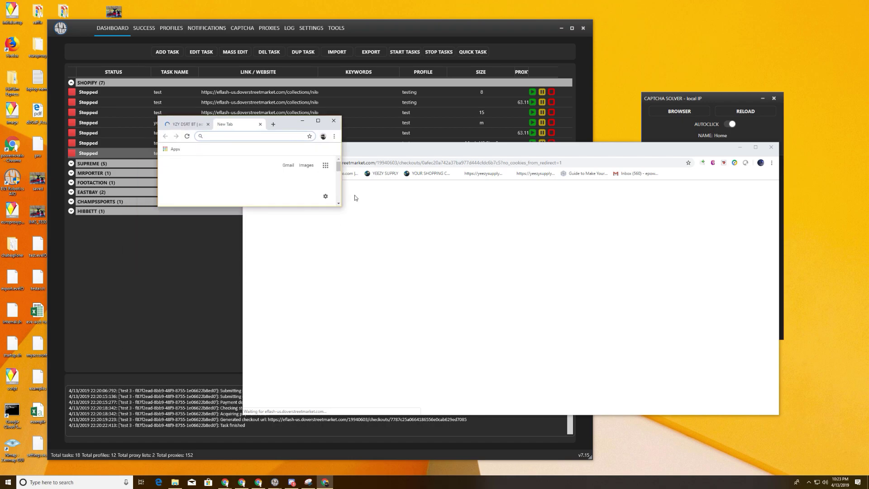
{"action": "left_click_drag", "start_coordinate": [341, 207], "coordinate": [688, 394]}
{"action": "key", "text": "ctrl+v"}
{"action": "key", "text": "Return"}
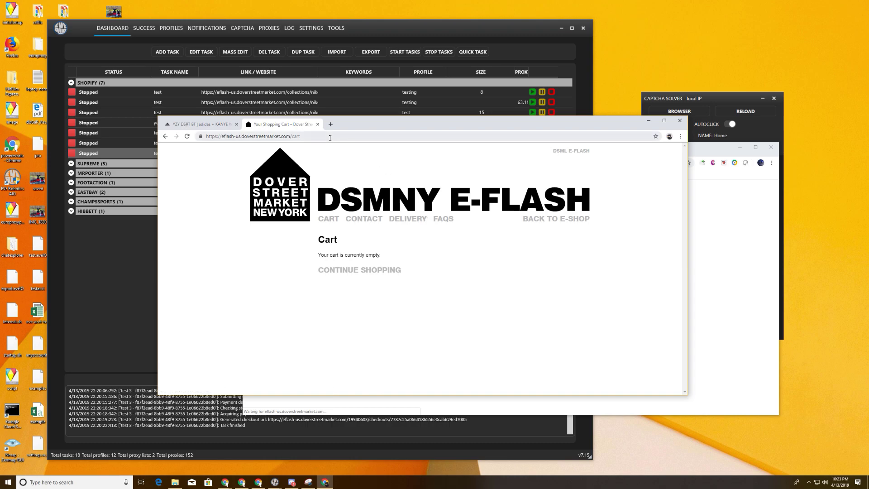
{"action": "left_click", "coordinate": [321, 136]}
{"action": "key", "text": "ctrl+v"}
{"action": "key", "text": "Return"}
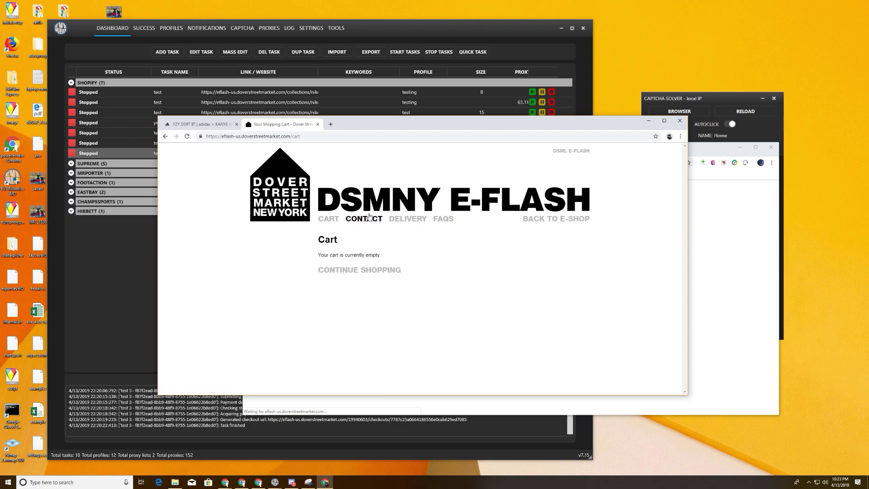
{"action": "left_click", "coordinate": [334, 220]}
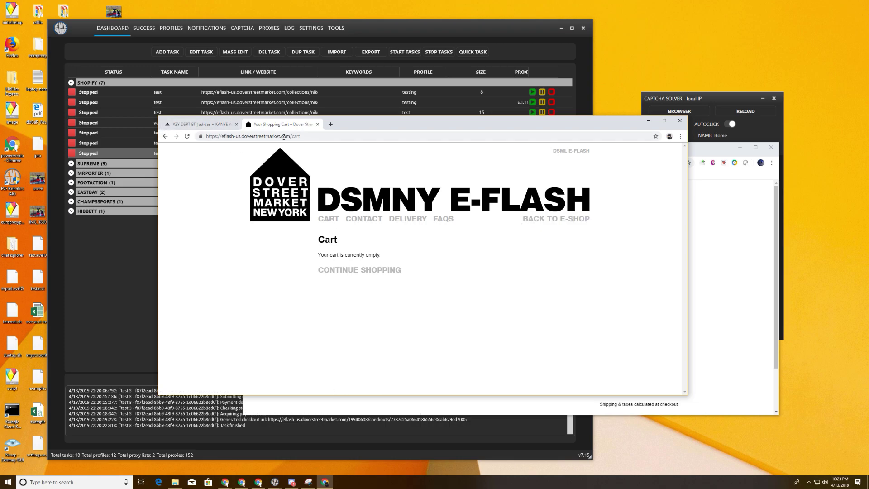
- Go to the store's home page and open the Nike Air Max 98 On Air: NYC (La Mezcla) product
{"action": "left_click", "coordinate": [290, 135]}
{"action": "key", "text": "shift+End"}
{"action": "key", "text": "BackSpace"}
{"action": "key", "text": "Return"}
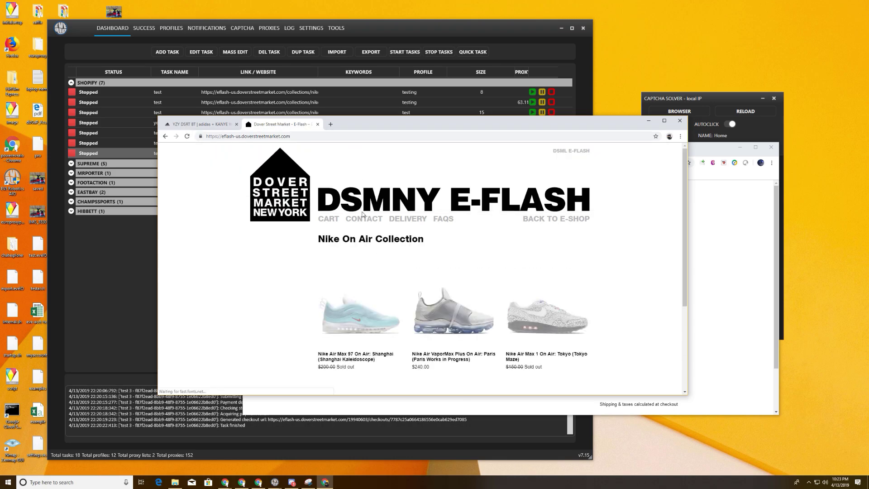
{"action": "scroll", "coordinate": [382, 273], "scroll_direction": "down", "scroll_amount": 2}
{"action": "left_click", "coordinate": [560, 328]}
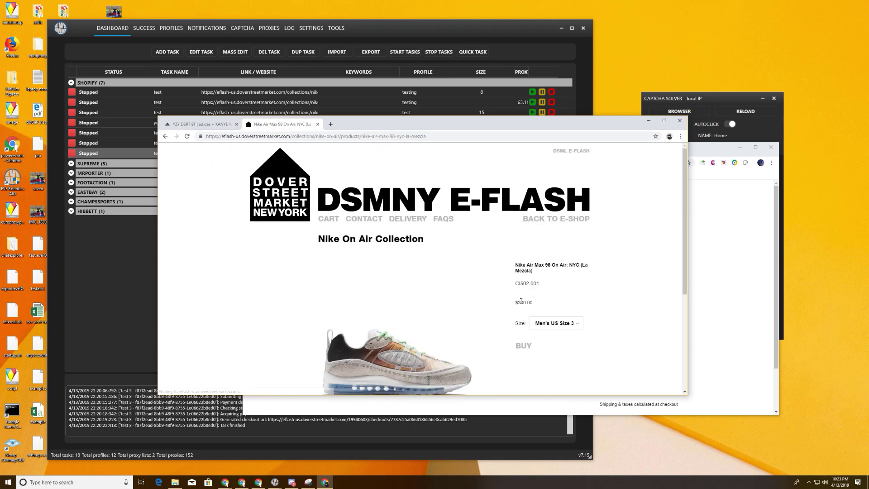
- Choose Men's US Size 6 for the shoe and add it to the cart
{"action": "left_click", "coordinate": [560, 328]}
{"action": "left_click", "coordinate": [560, 369]}
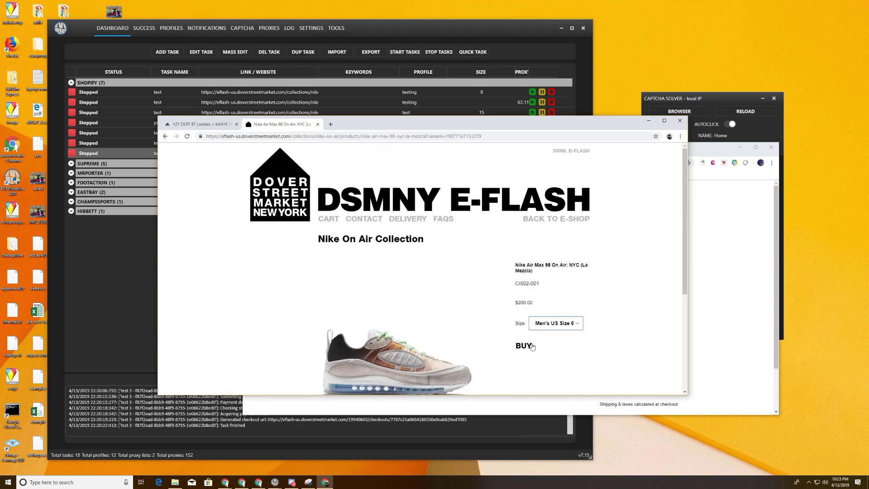
{"action": "left_click", "coordinate": [524, 347]}
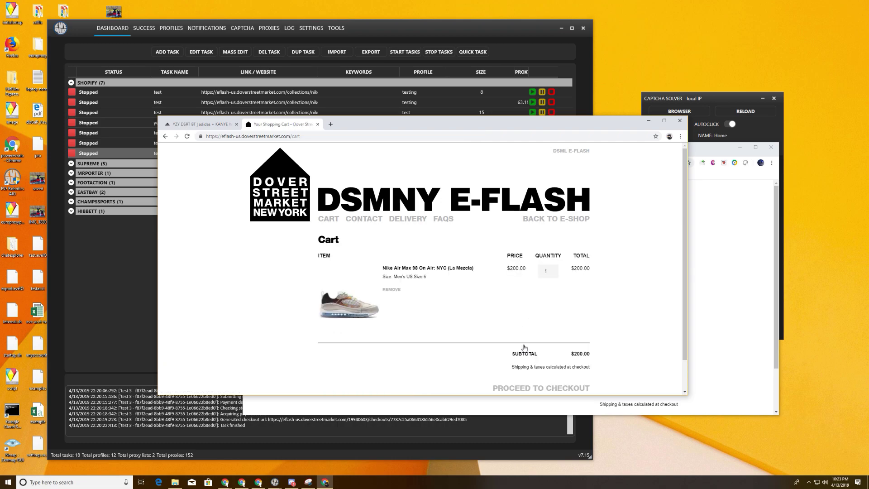
- Try the copied "test 3" checkout URL again in the store tab with the size 6 shoe in the cart
{"action": "scroll", "coordinate": [364, 145], "scroll_direction": "down", "scroll_amount": 1}
{"action": "left_click", "coordinate": [364, 136]}
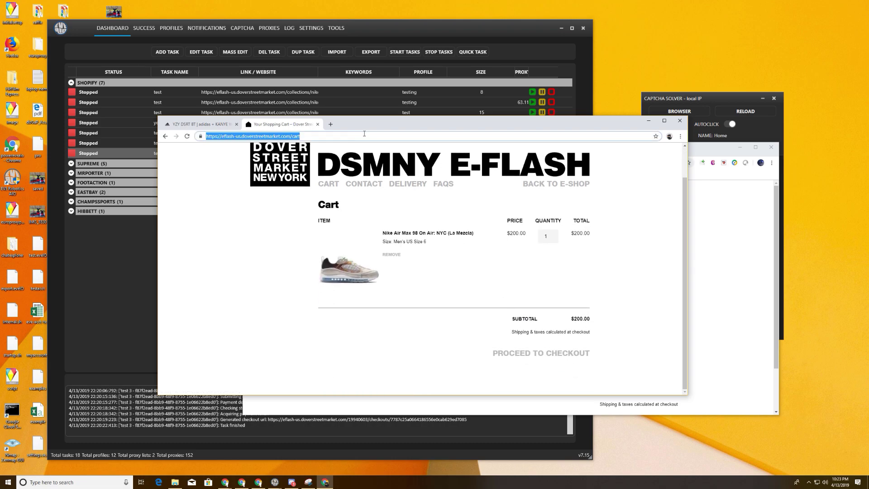
{"action": "key", "text": "ctrl+v"}
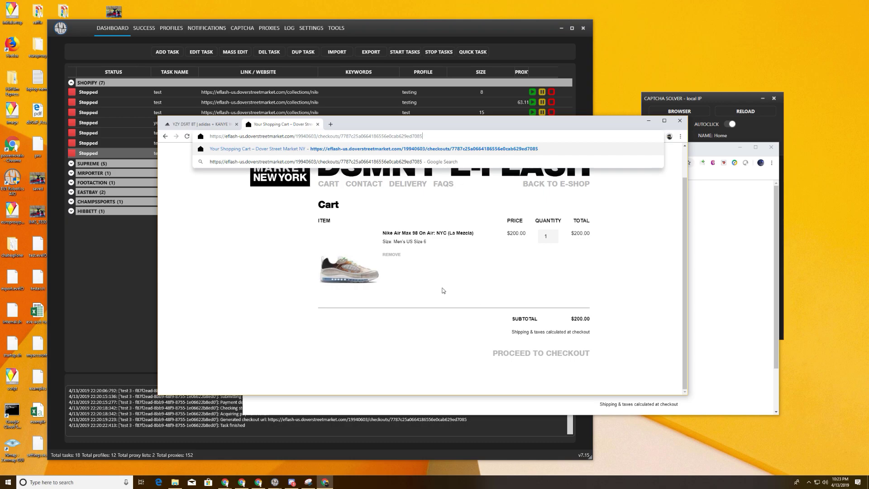
{"action": "key", "text": "Return"}
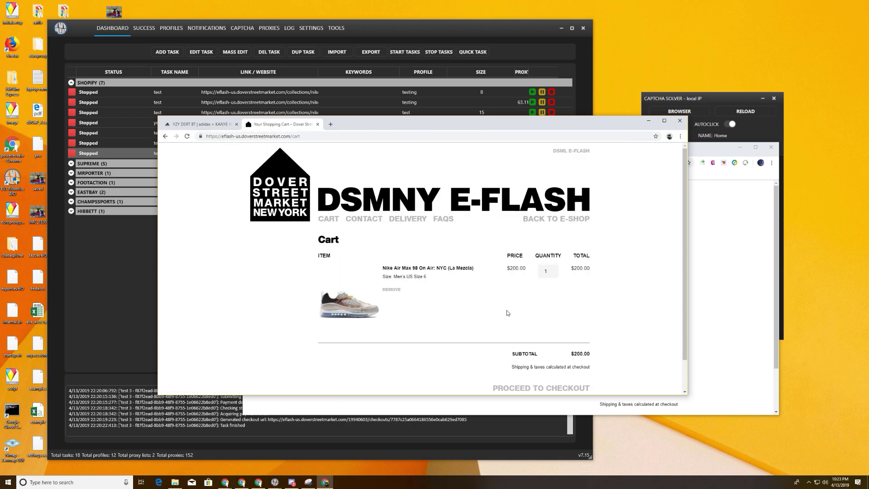
- Reposition the Chrome cart window over the task window, extend its height, and bring the "test 3" log back to the front
{"action": "left_click_drag", "start_coordinate": [381, 125], "coordinate": [381, 67]}
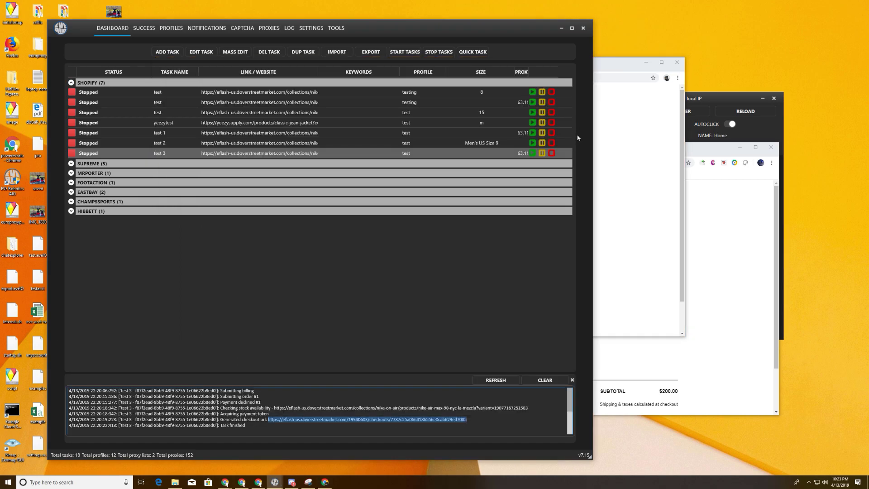
{"action": "left_click", "coordinate": [602, 94]}
{"action": "left_click_drag", "start_coordinate": [584, 70], "coordinate": [665, 125]}
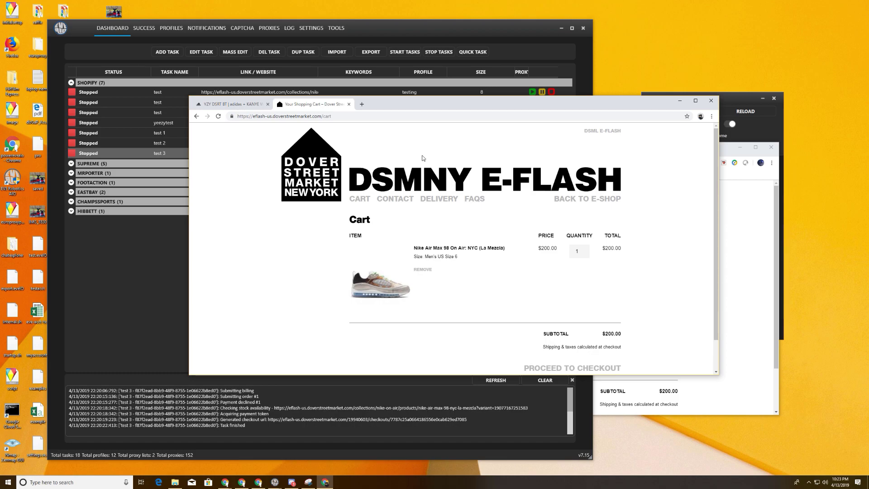
{"action": "left_click_drag", "start_coordinate": [406, 105], "coordinate": [332, 131]}
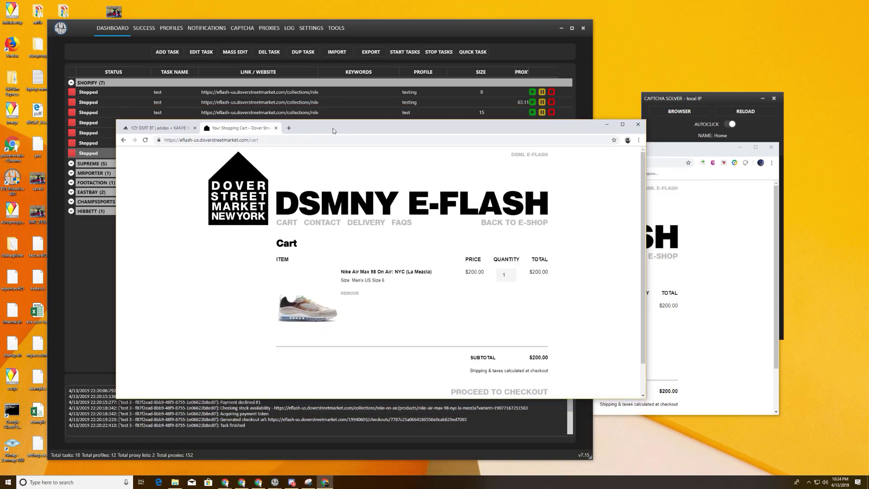
{"action": "left_click_drag", "start_coordinate": [333, 129], "coordinate": [313, 153]}
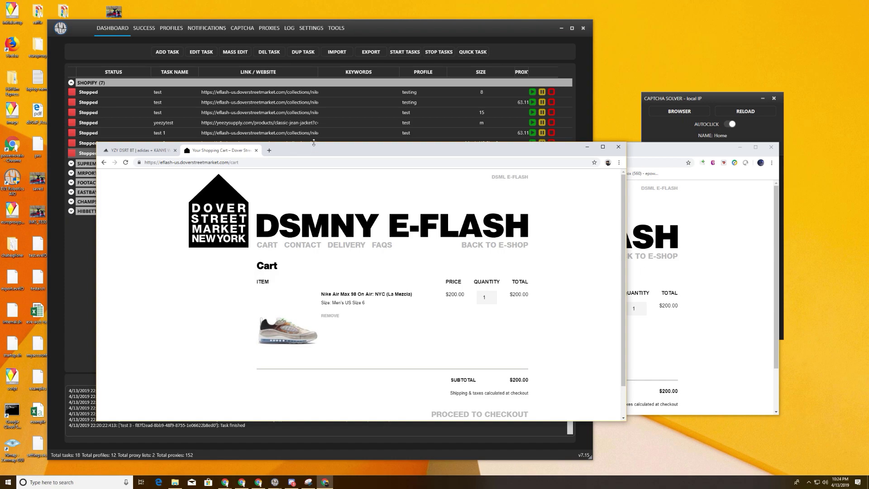
{"action": "left_click_drag", "start_coordinate": [314, 142], "coordinate": [314, 116]}
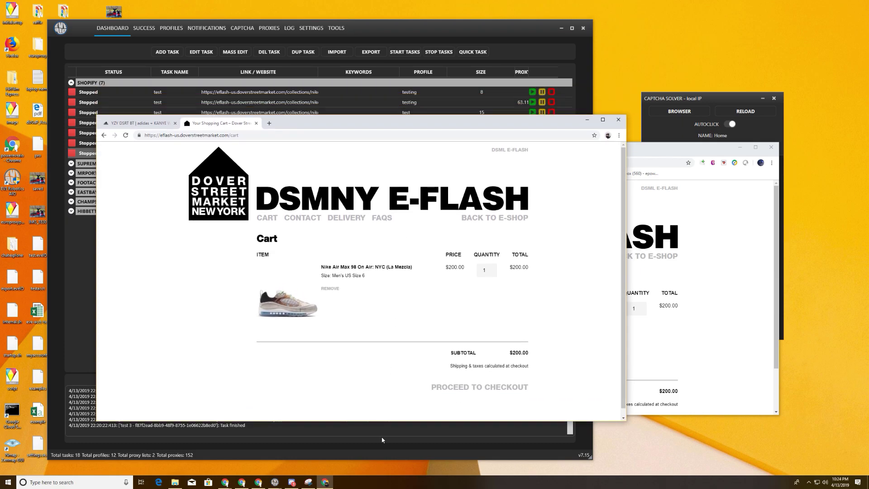
{"action": "double_click", "coordinate": [316, 419]}
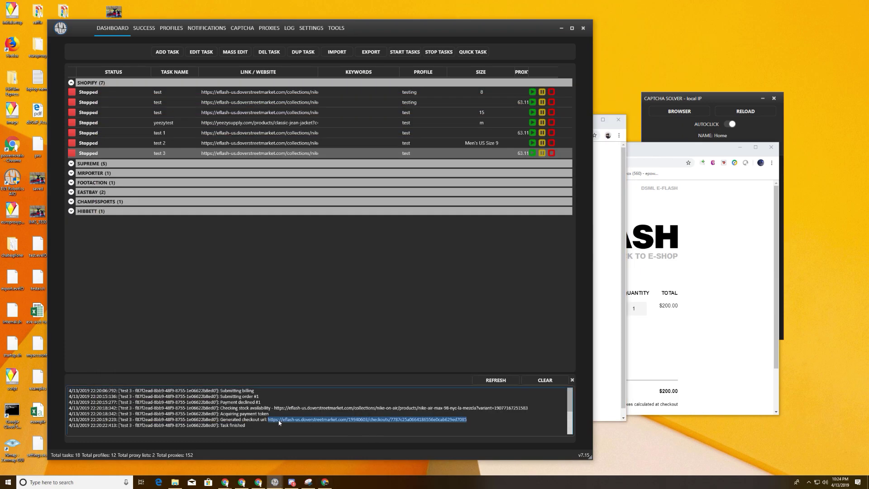